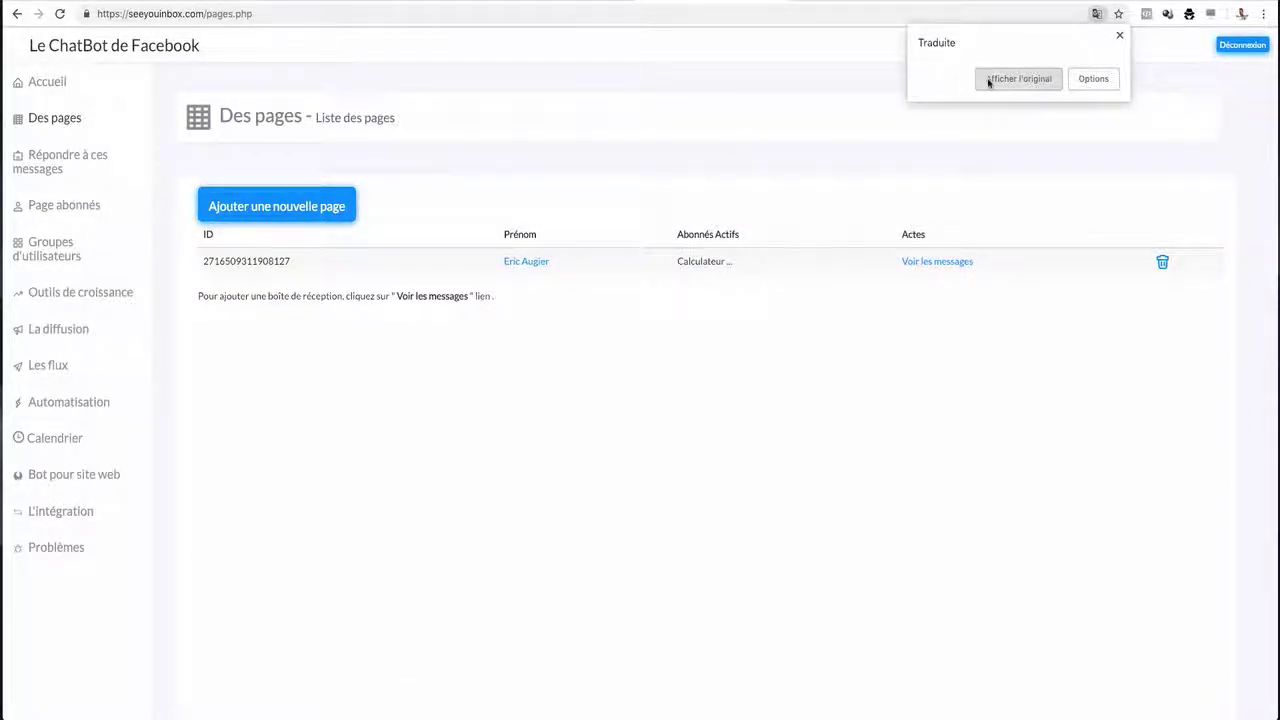
Open the listed Facebook page's posts and choose the topmost "Bonjour Bonjour" post for automatic replies.
left_click(989, 80)
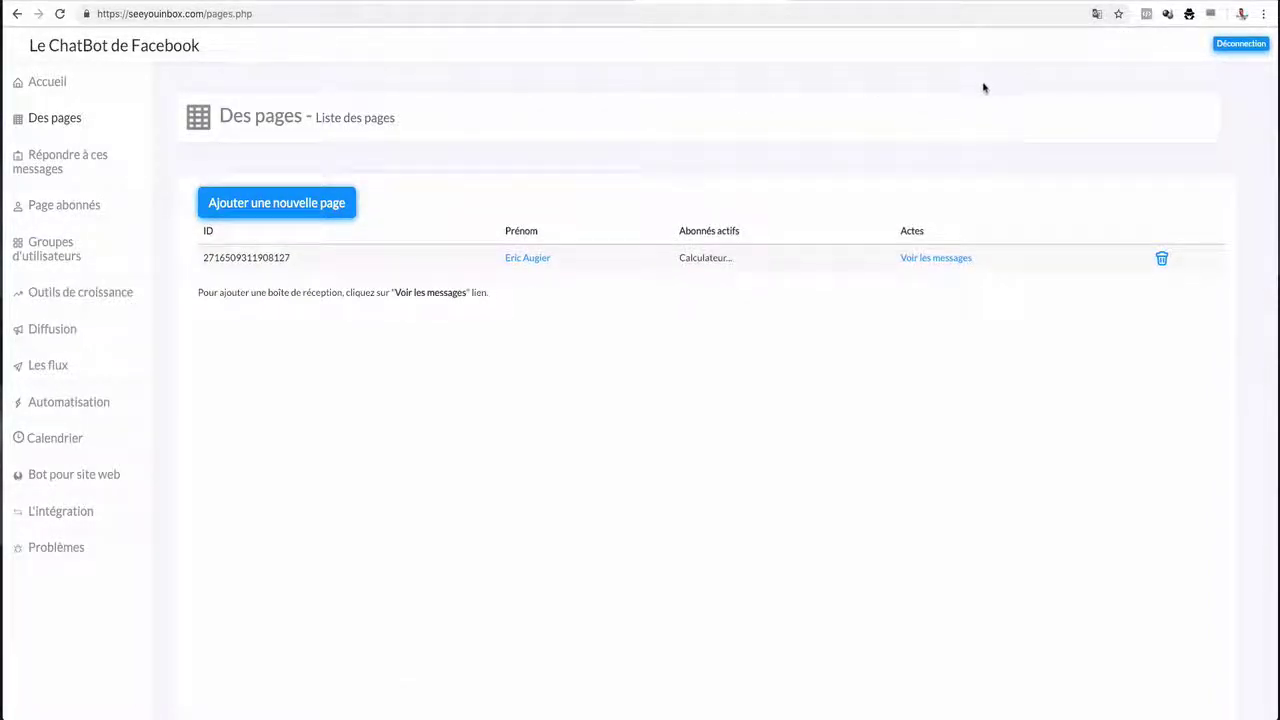
left_click(935, 259)
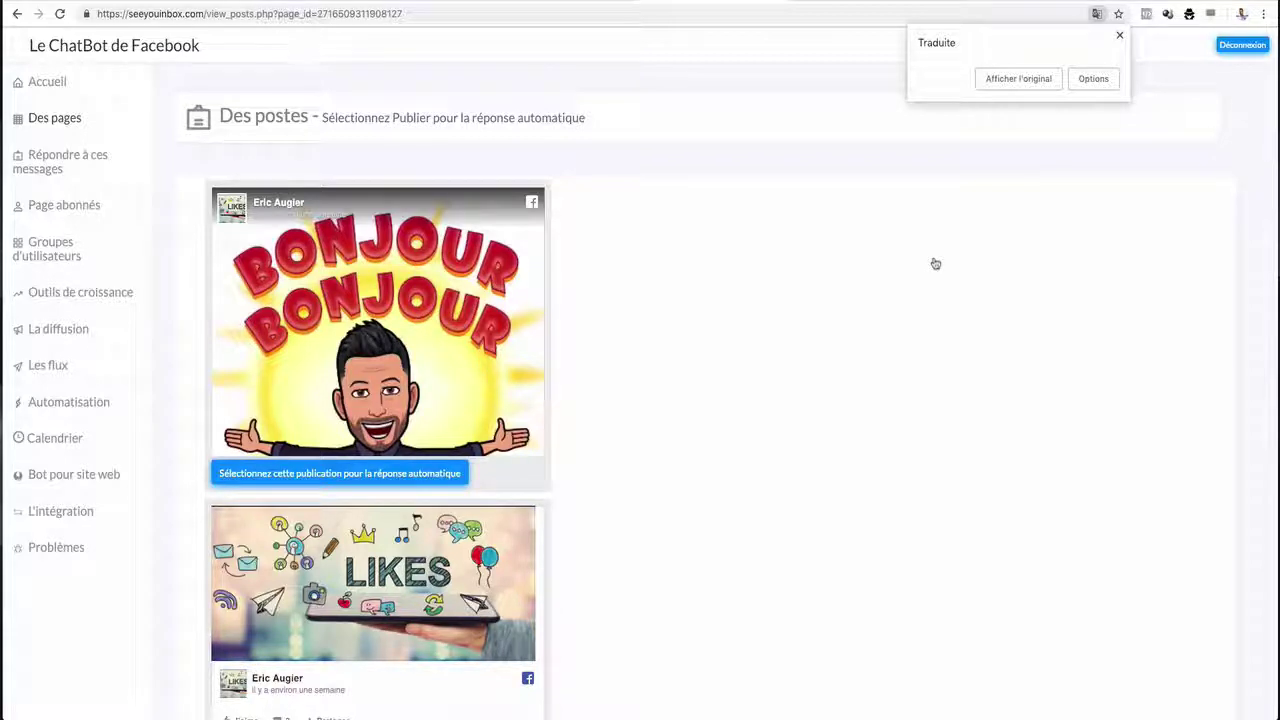
left_click(1010, 86)
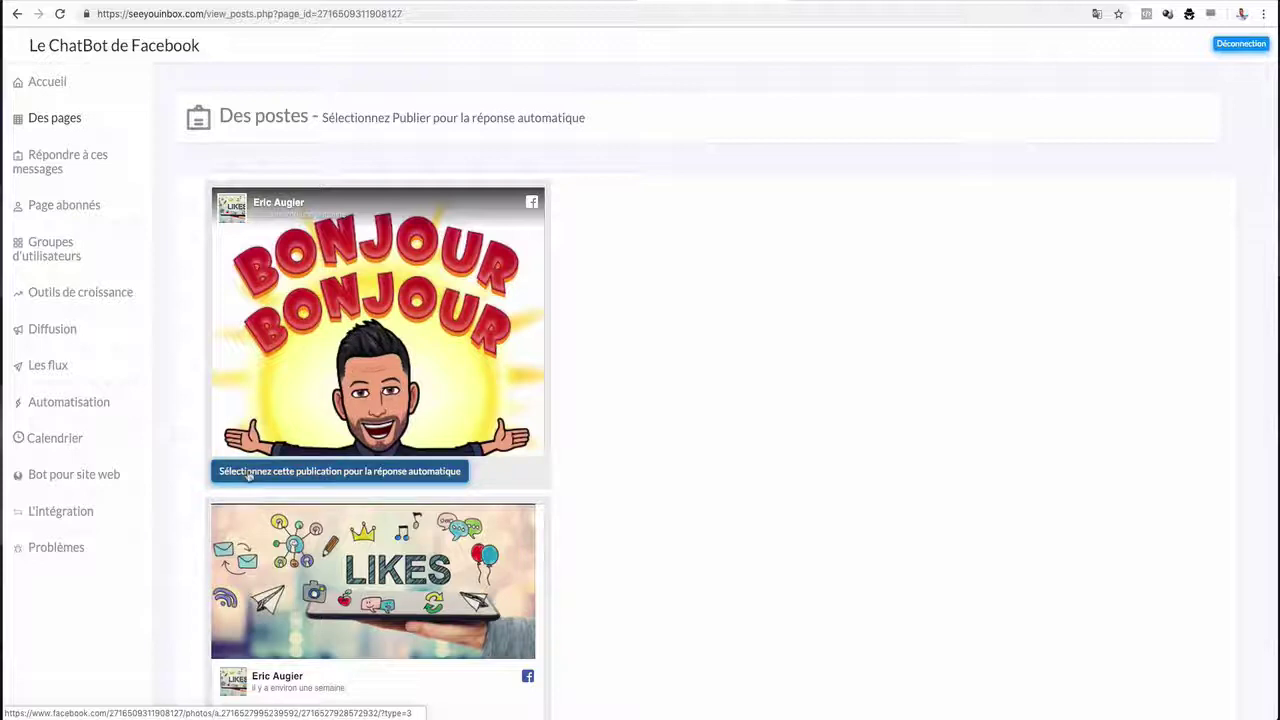
left_click(352, 476)
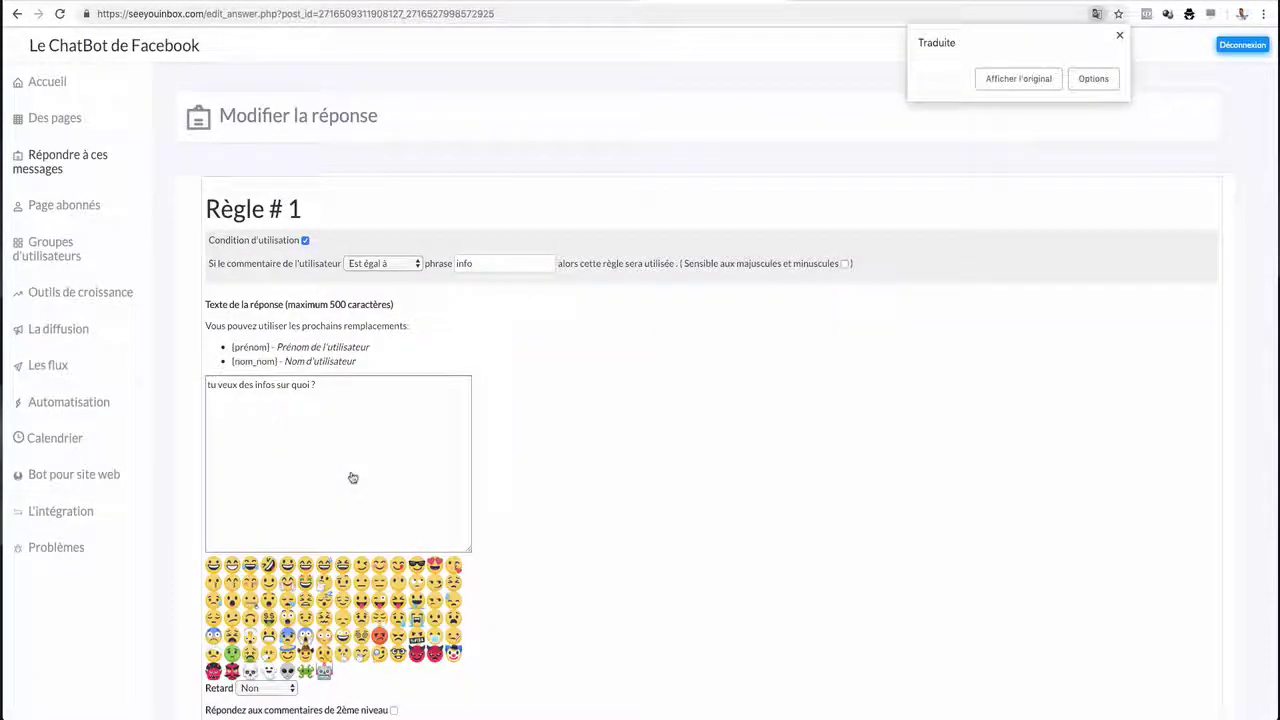
left_click(990, 80)
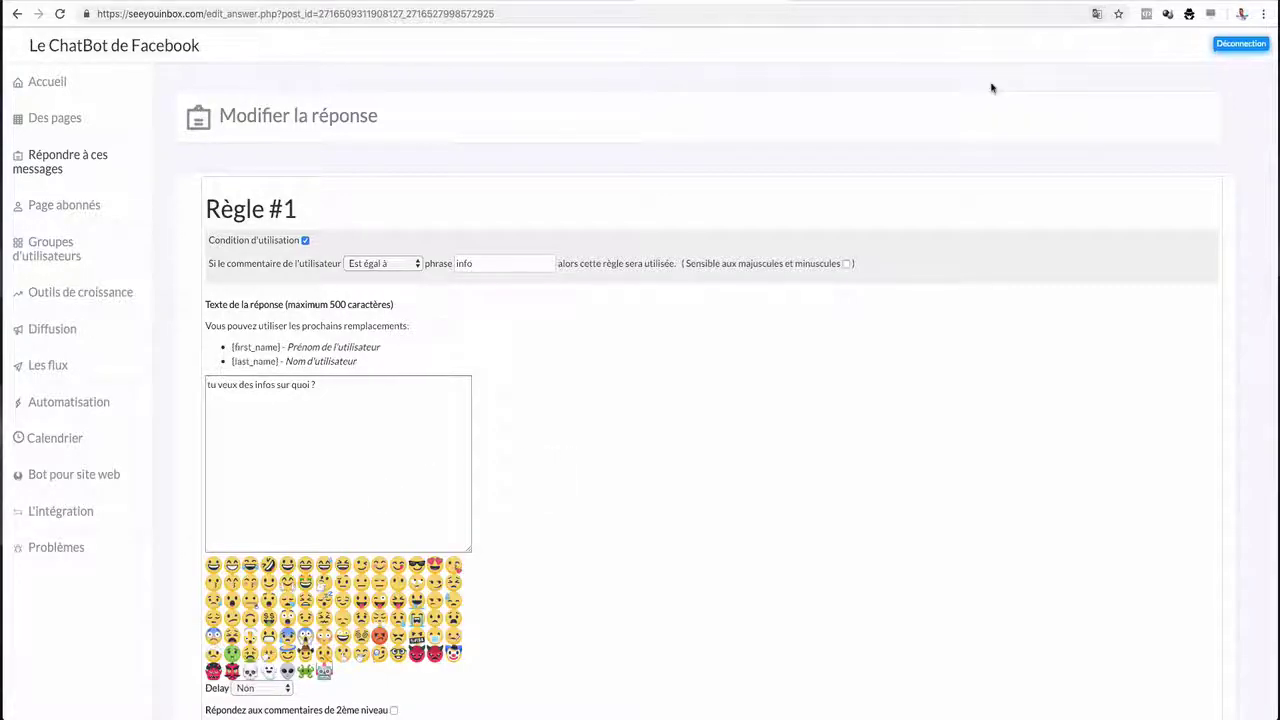
Look through the post's automatic reply rules, including Rule #1's trigger phrase and reply text.
scroll(615, 448, "down", 5)
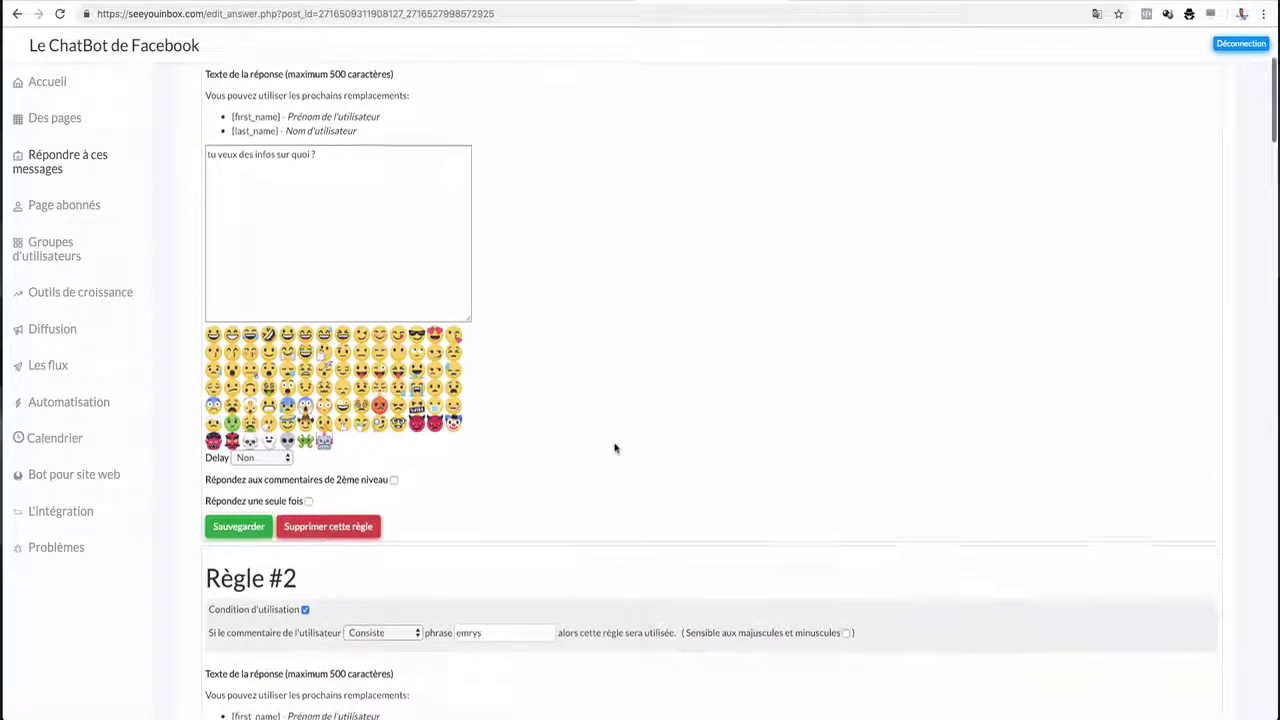
scroll(615, 448, "down", 7)
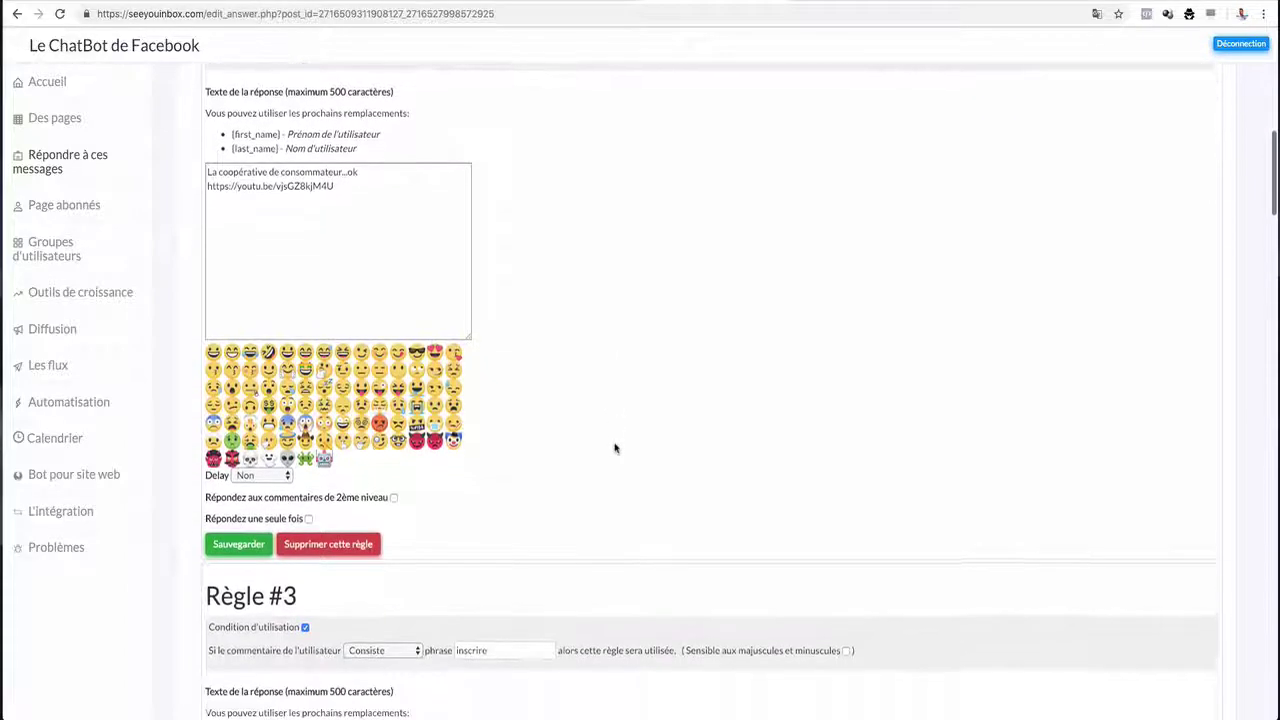
scroll(615, 448, "down", 7)
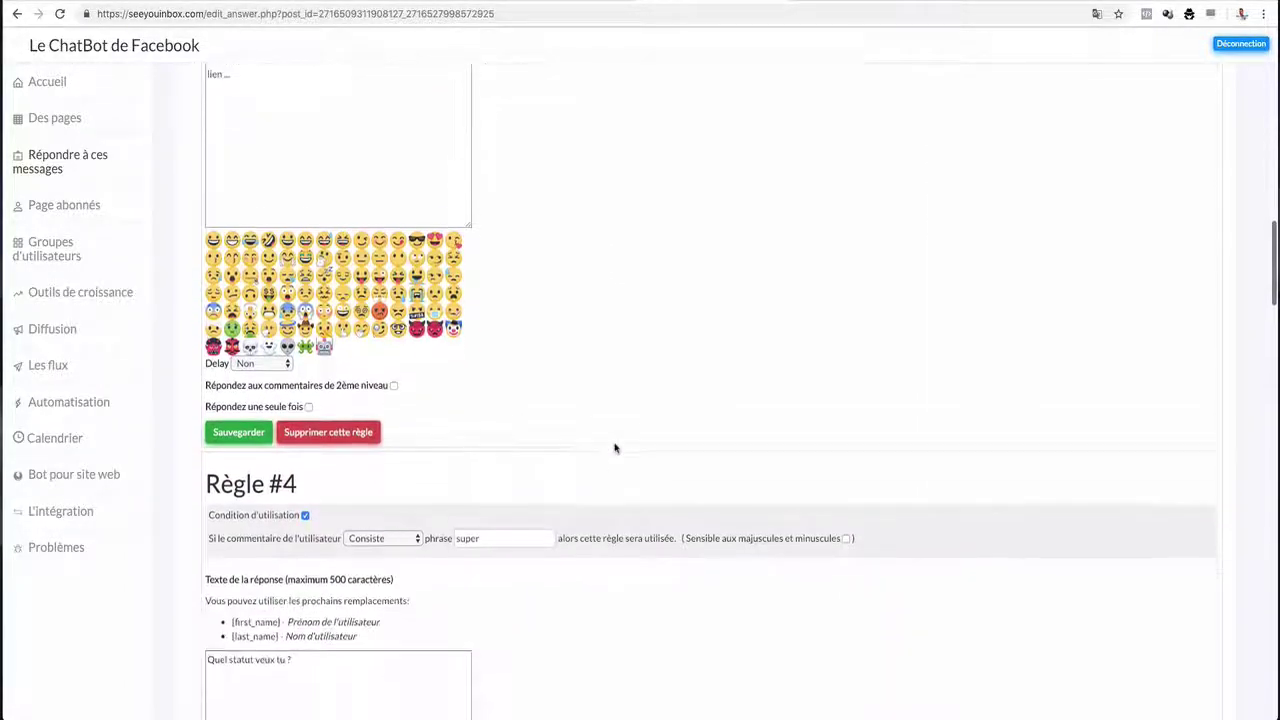
scroll(615, 448, "down", 7)
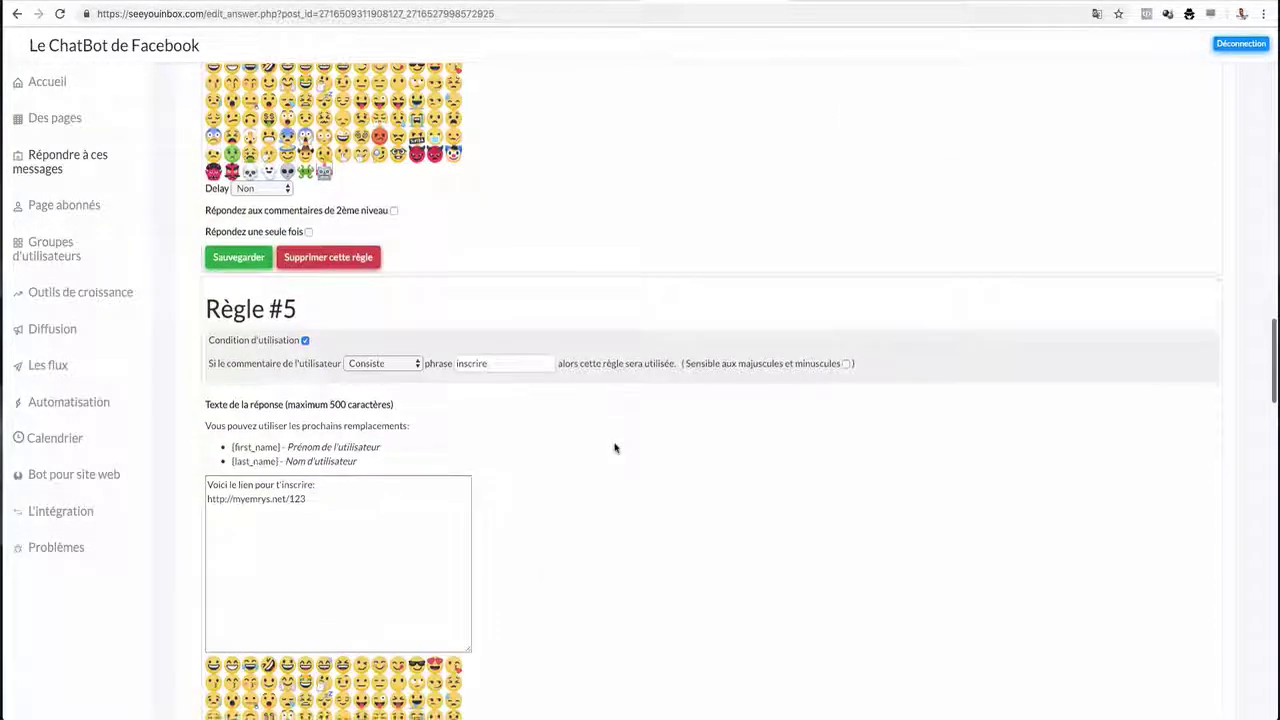
scroll(615, 448, "up", 20)
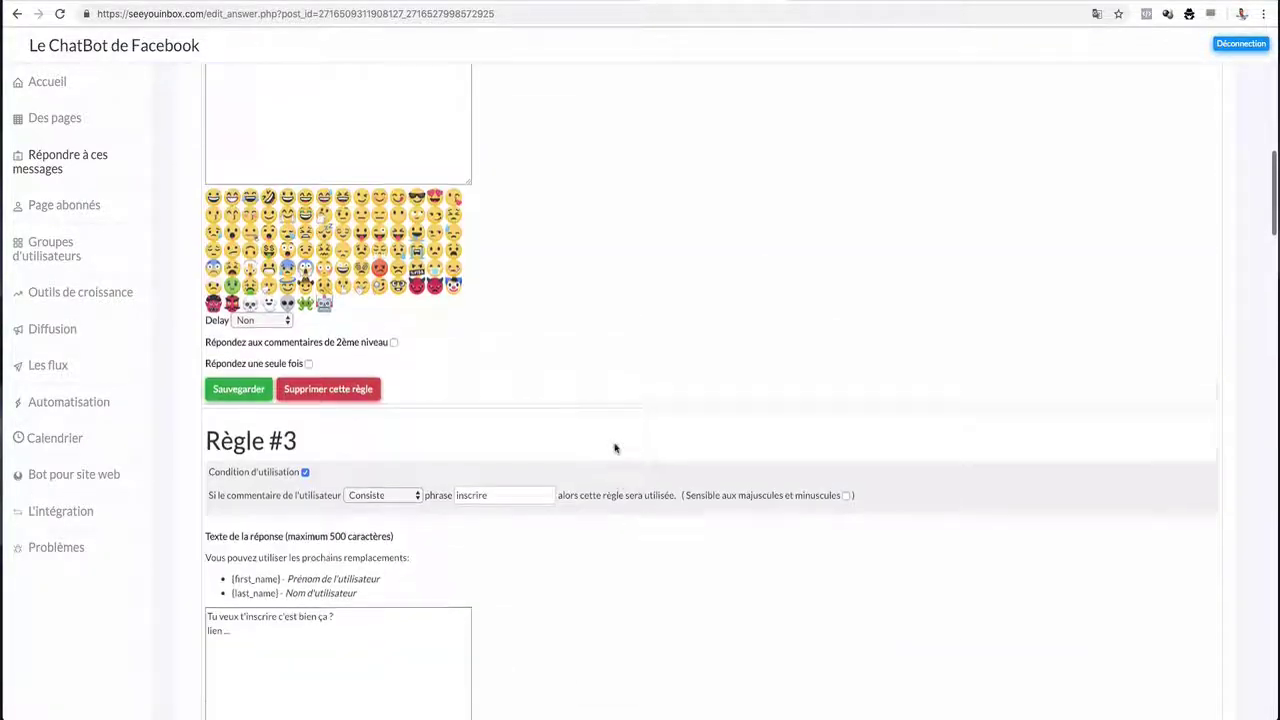
scroll(615, 448, "up", 1)
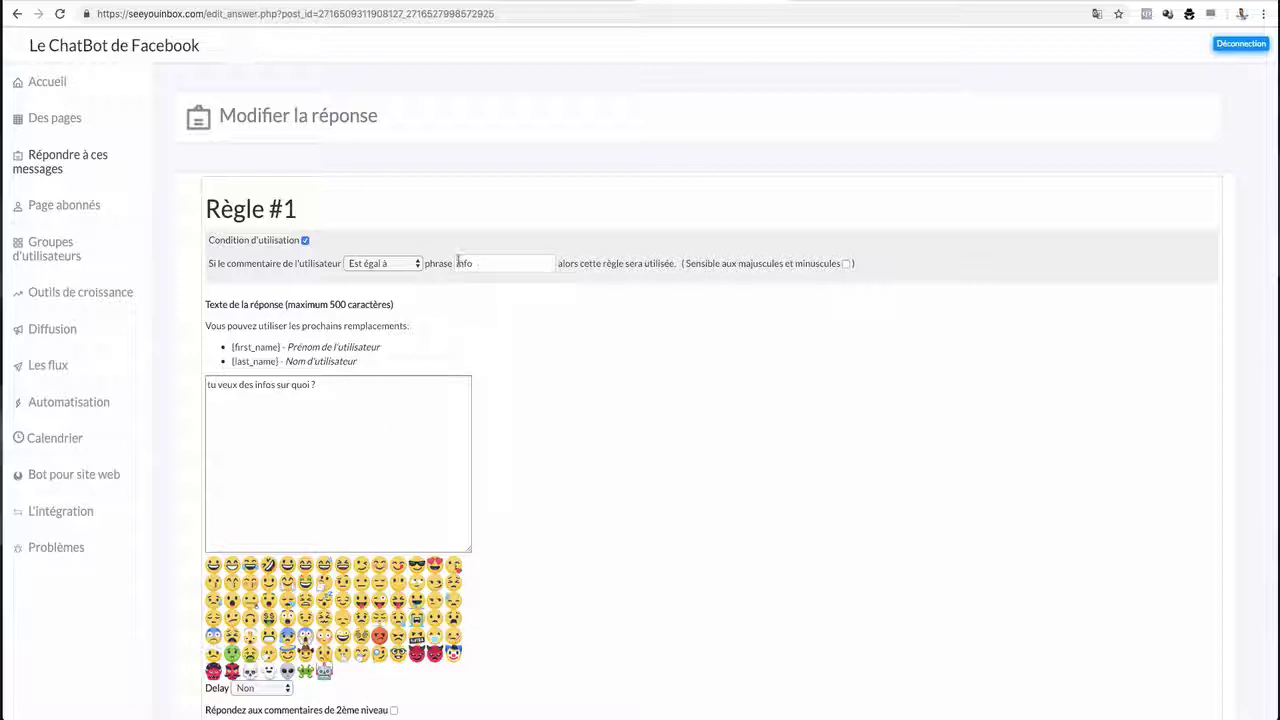
left_click(314, 398)
left_click(314, 398)
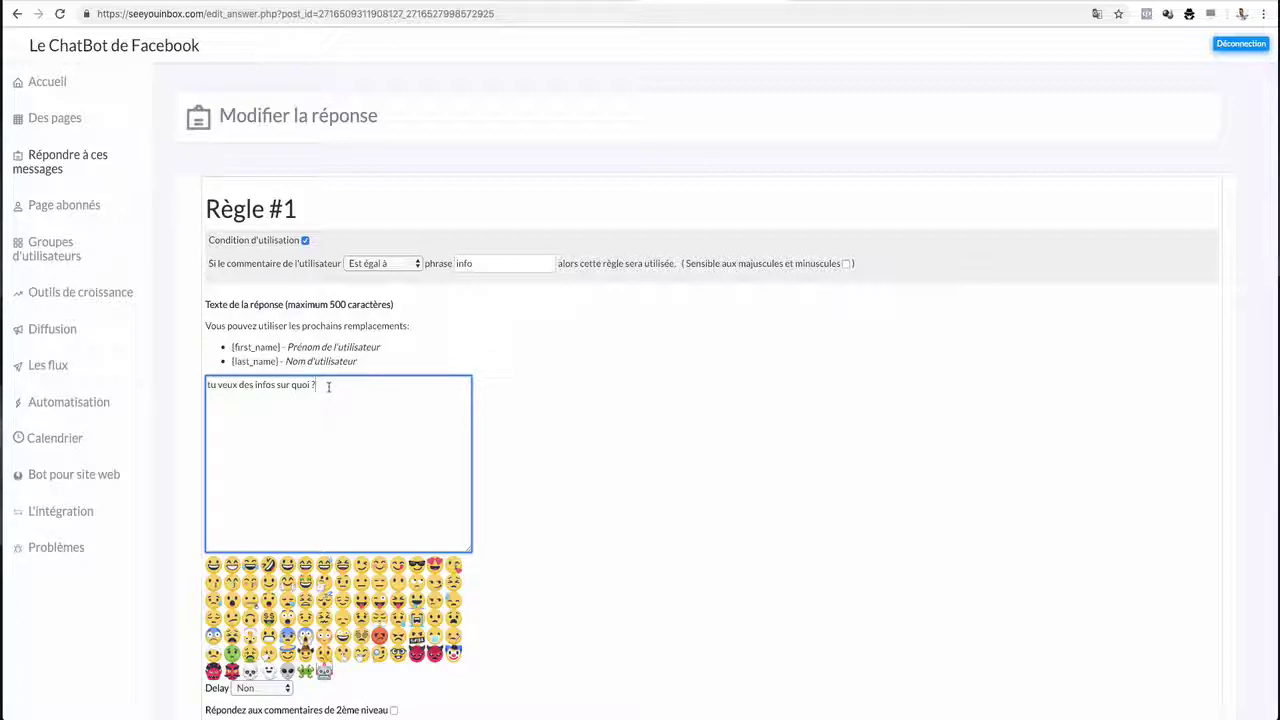
key("super+a")
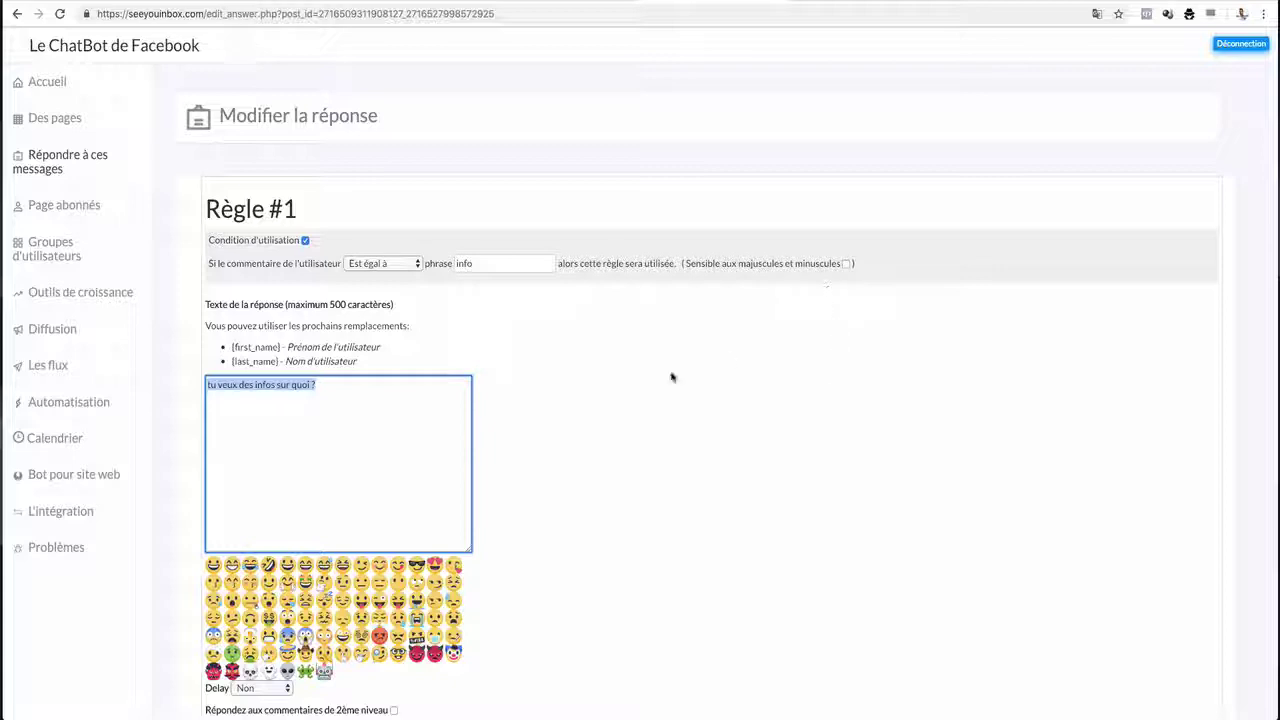
scroll(637, 397, "down", 2)
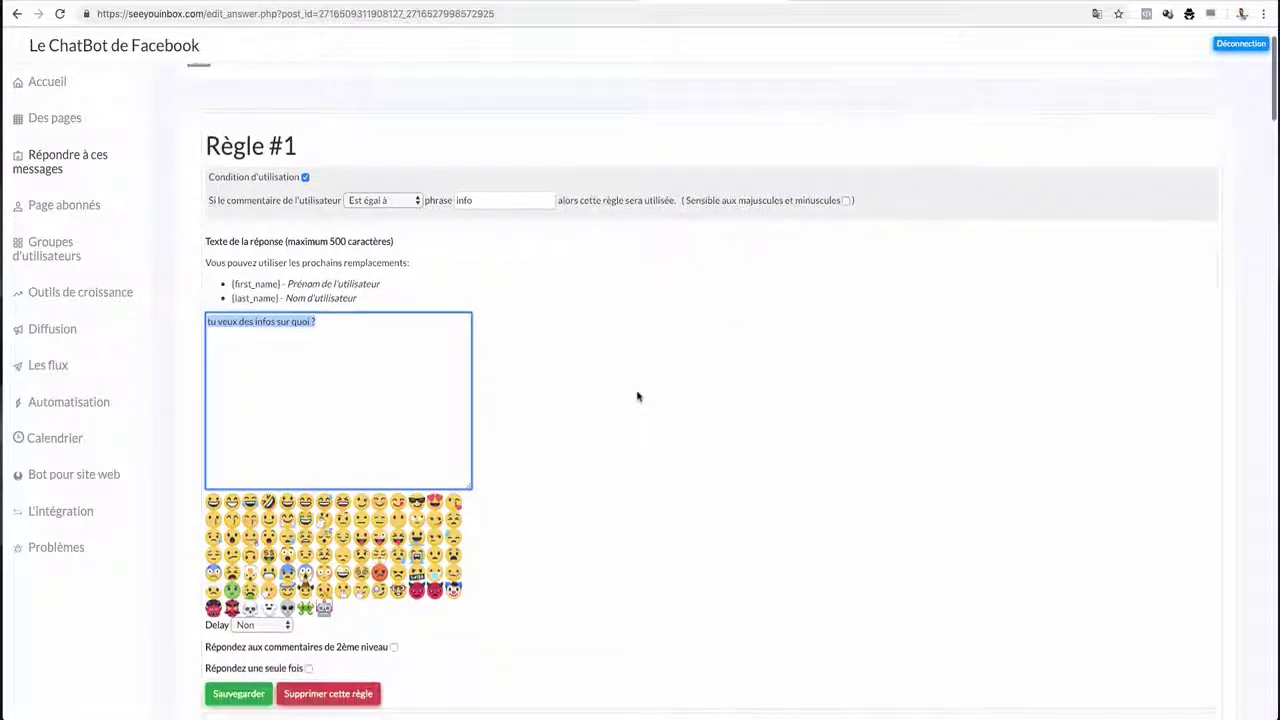
scroll(289, 533, "down", 2)
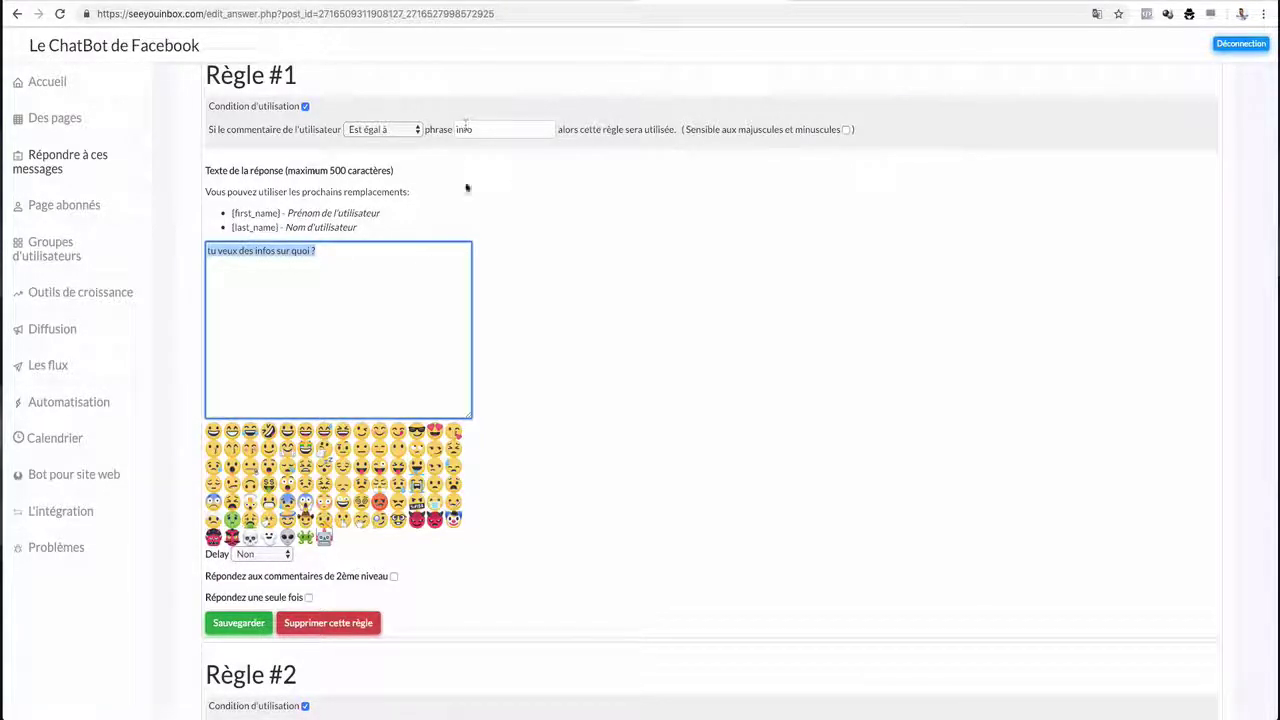
Examine the available delay options for Rule #1's reply, keeping the delay at Non.
left_click(287, 555)
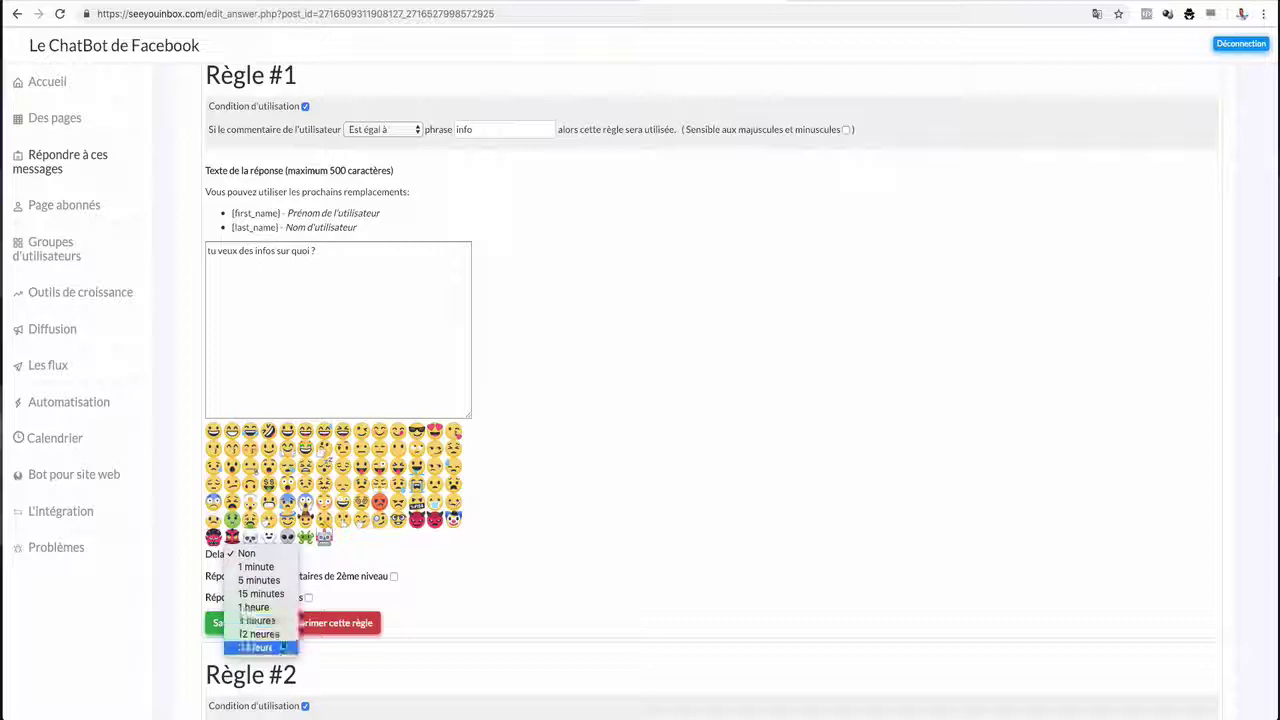
left_click(290, 556)
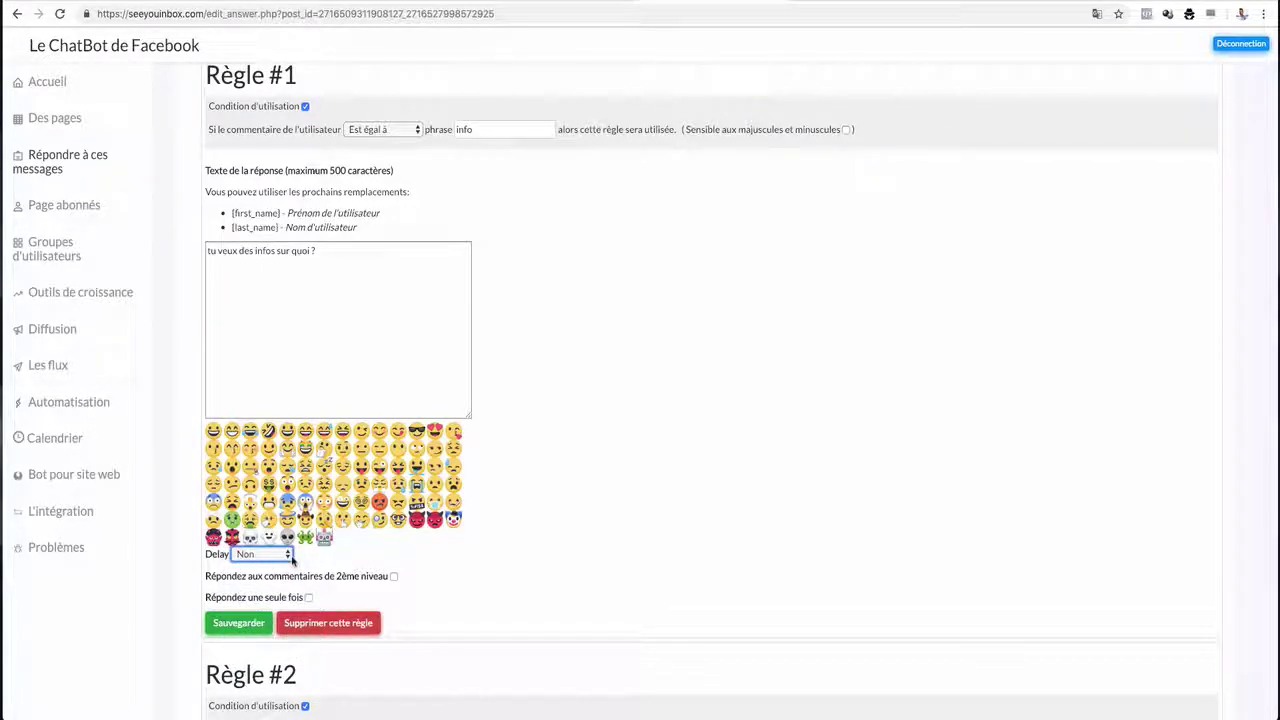
left_click(288, 556)
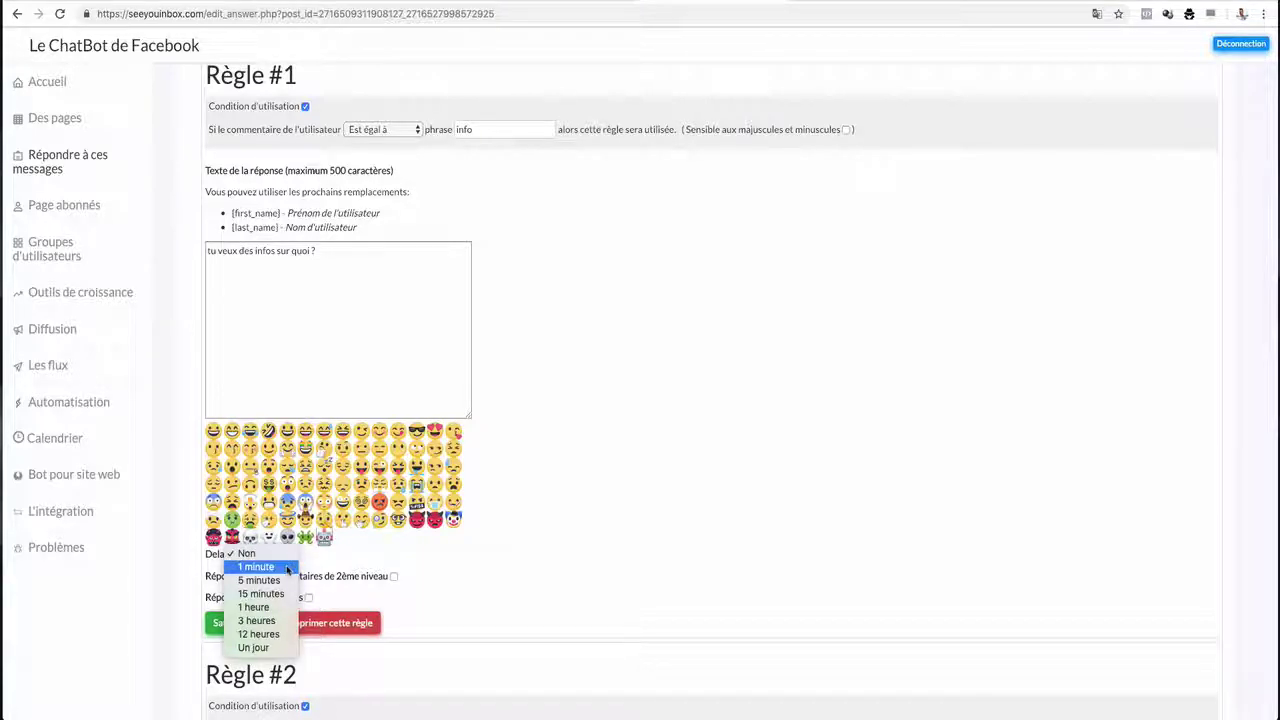
left_click(285, 553)
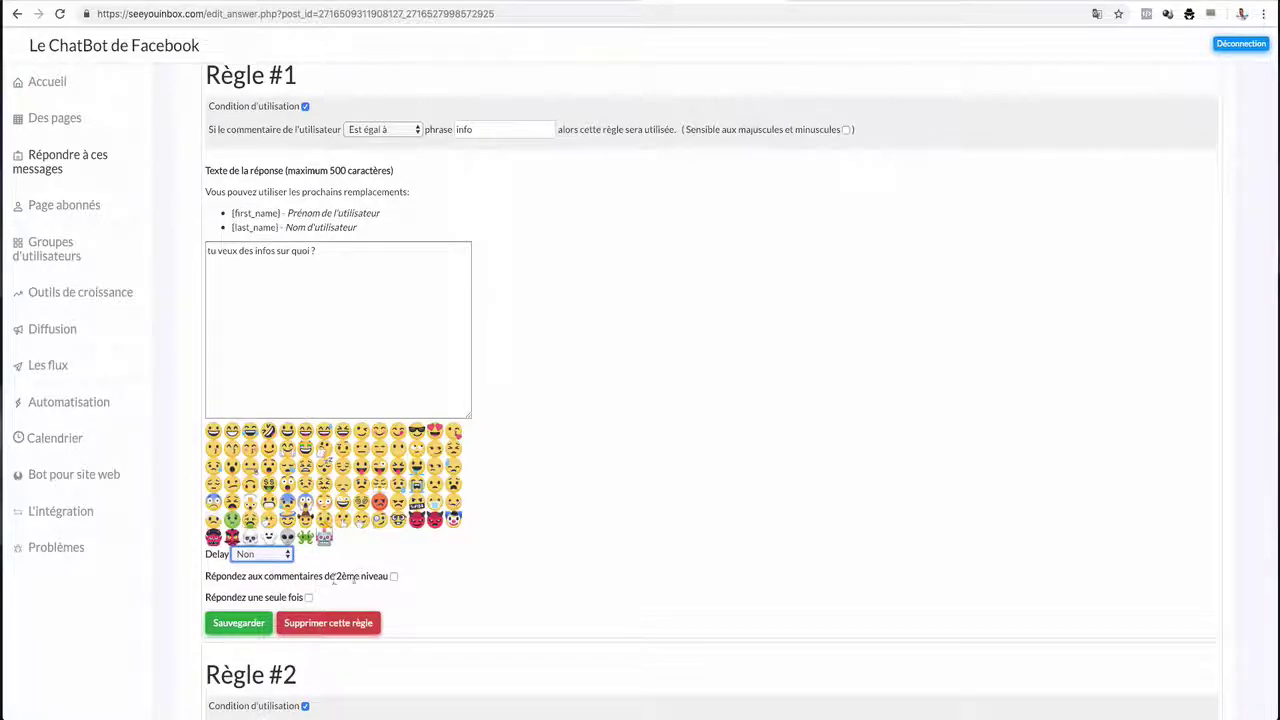
Enable the "Répondez une seule fois" option for Rule #1.
left_click(308, 597)
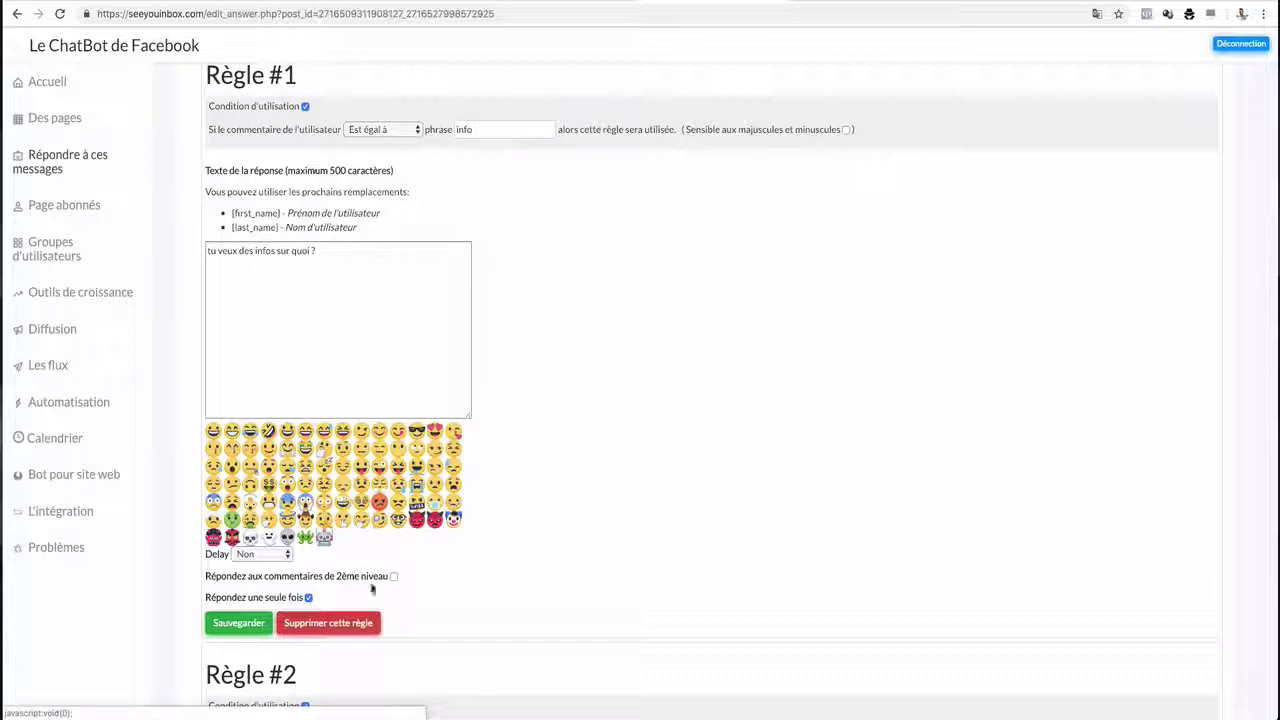
scroll(372, 585, "down", 2)
scroll(374, 572, "down", 1)
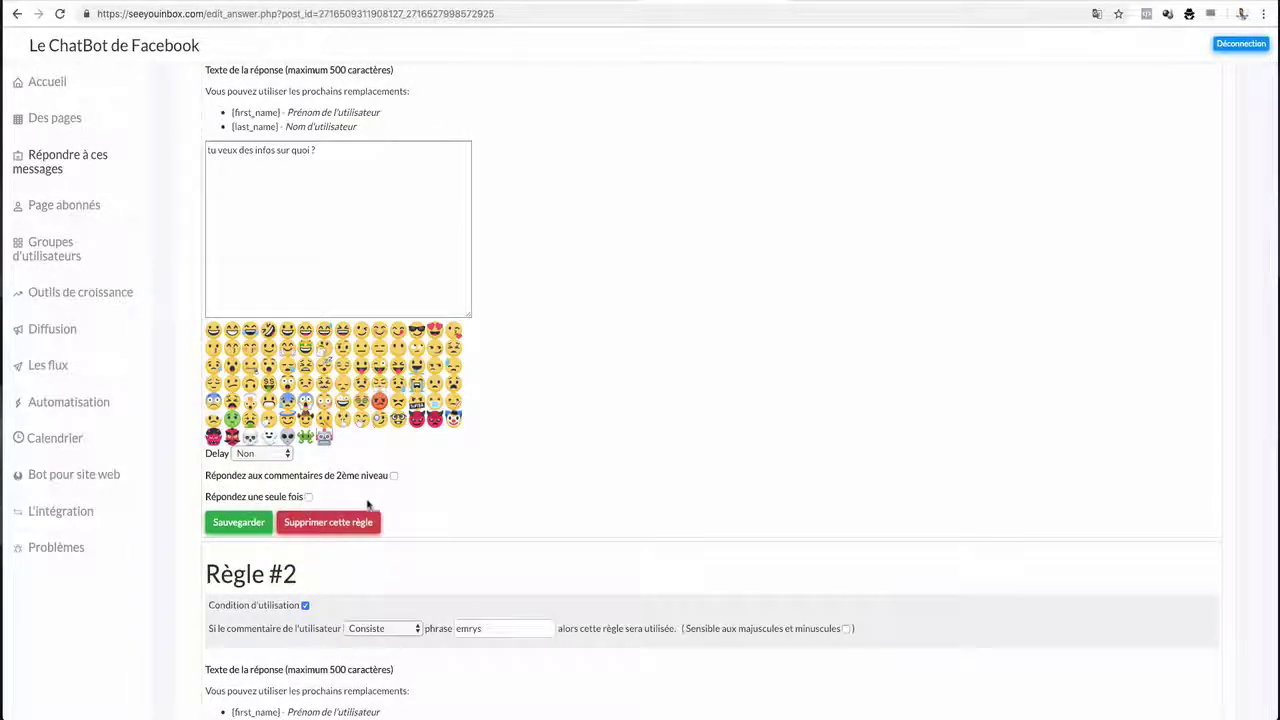
left_click(309, 497)
scroll(333, 500, "down", 2)
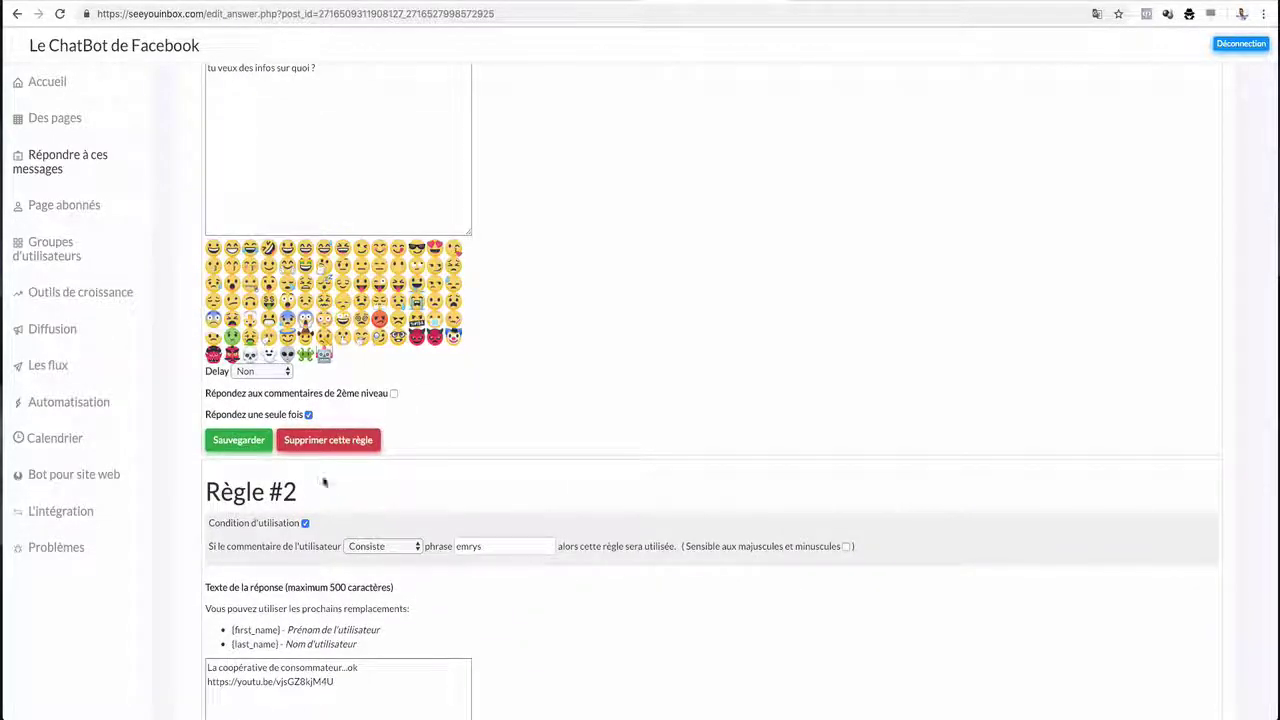
scroll(494, 472, "up", 3)
scroll(494, 472, "down", 2)
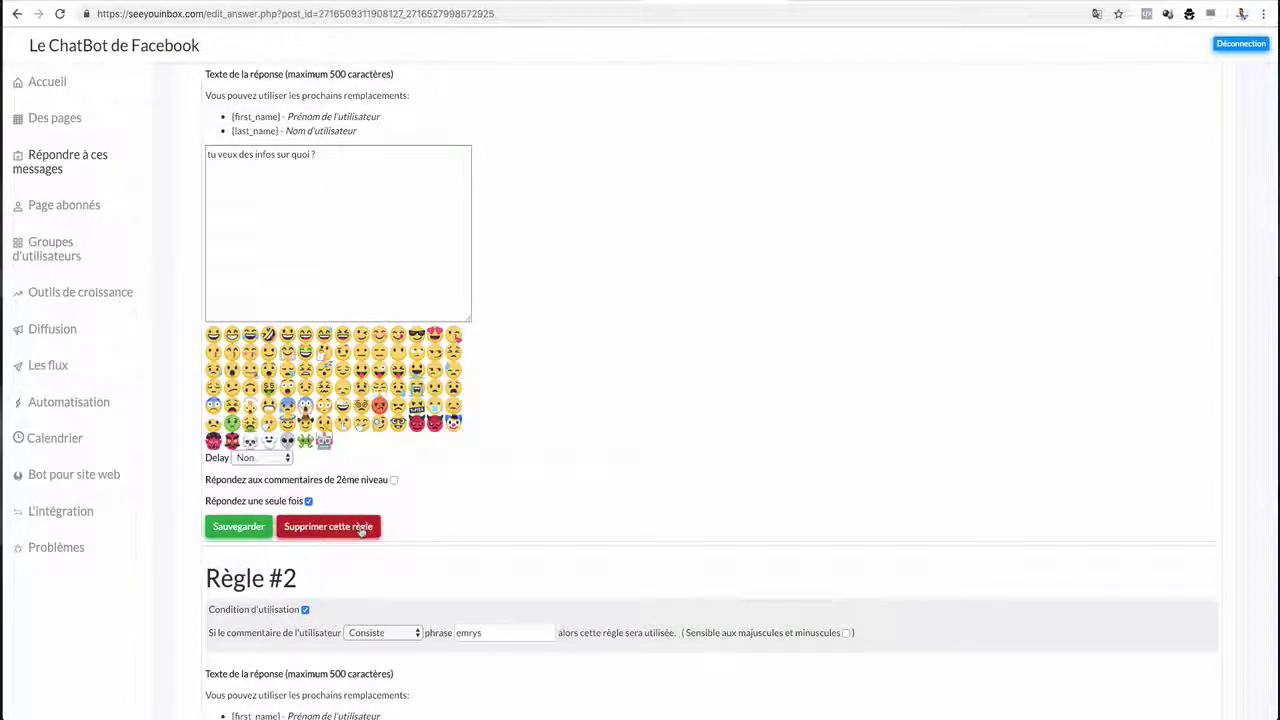
scroll(543, 443, "up", 1)
Review Rule #2's condition, trigger phrase and reply text.
scroll(543, 443, "down", 3)
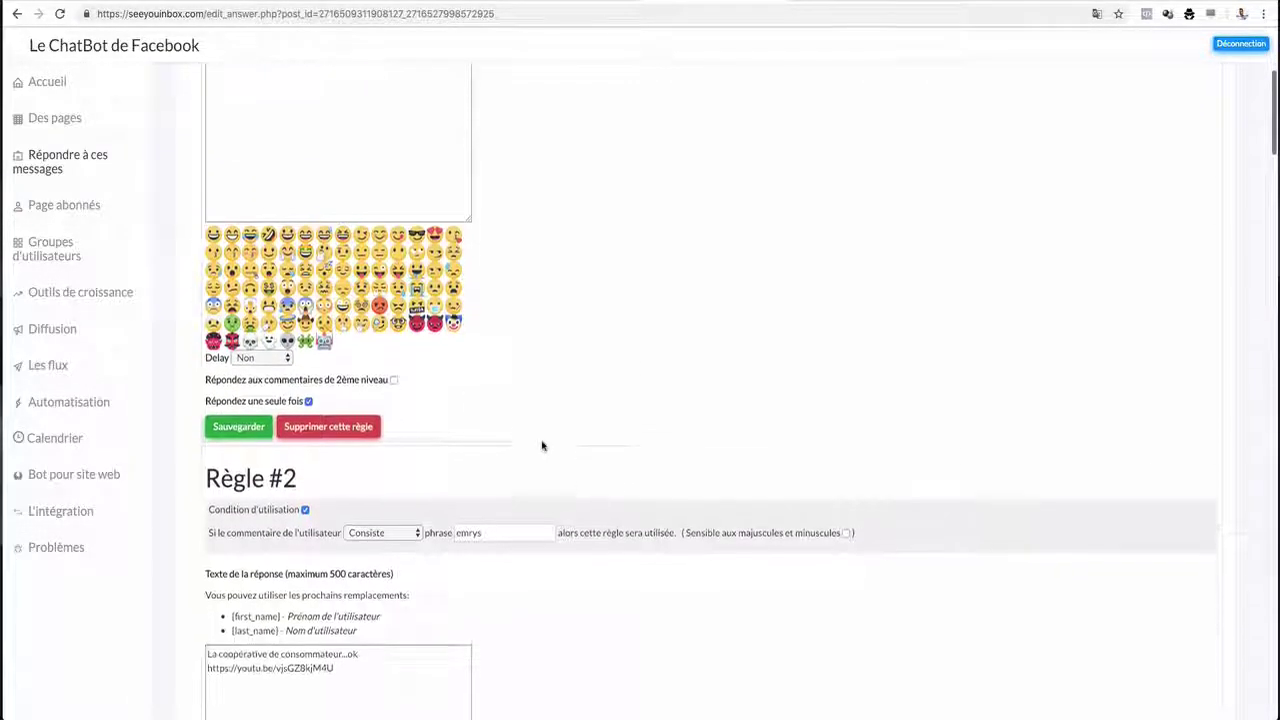
scroll(542, 446, "down", 3)
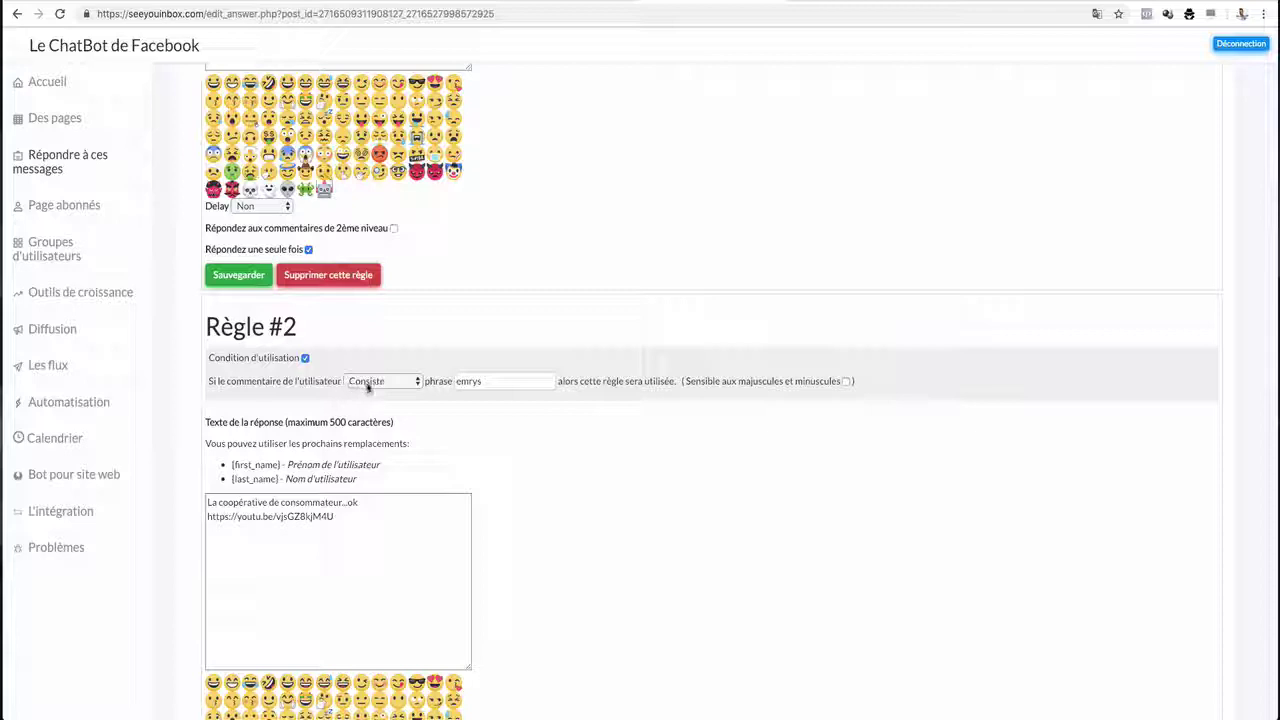
left_click(482, 381)
scroll(597, 388, "down", 4)
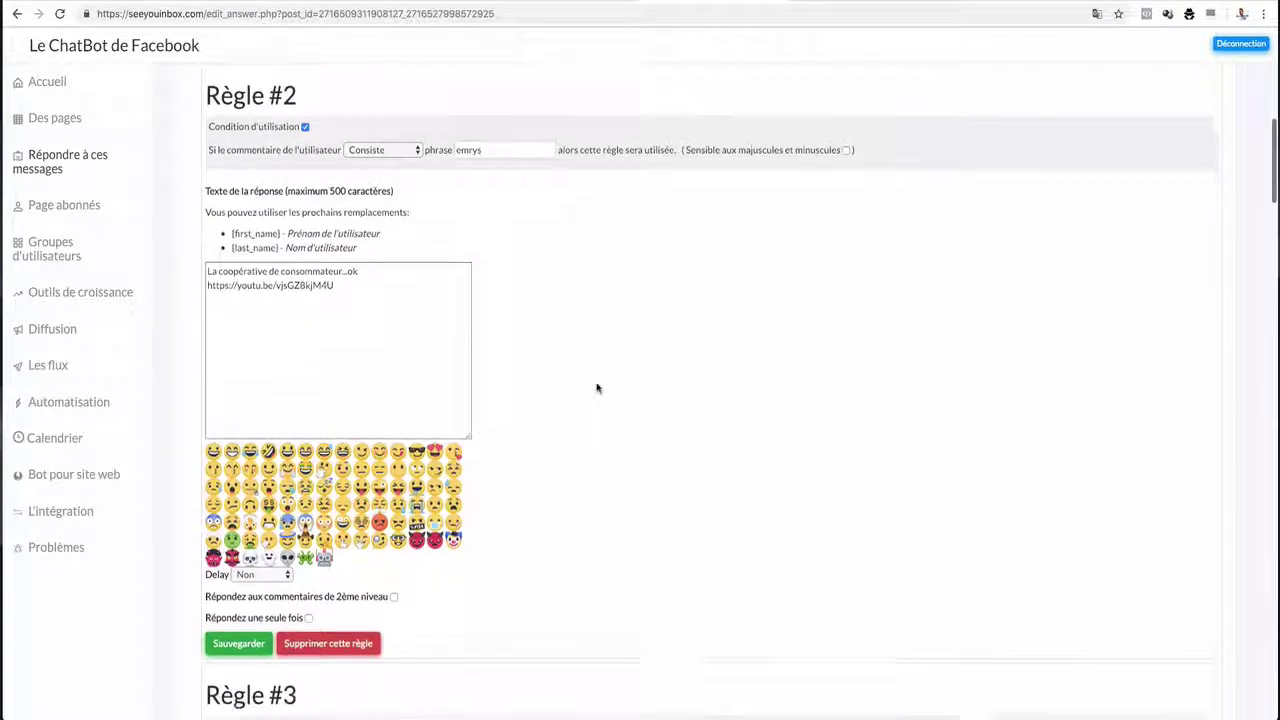
Examine the comparison options for Rule #3's user comment condition, keeping it on Consiste.
scroll(597, 388, "down", 3)
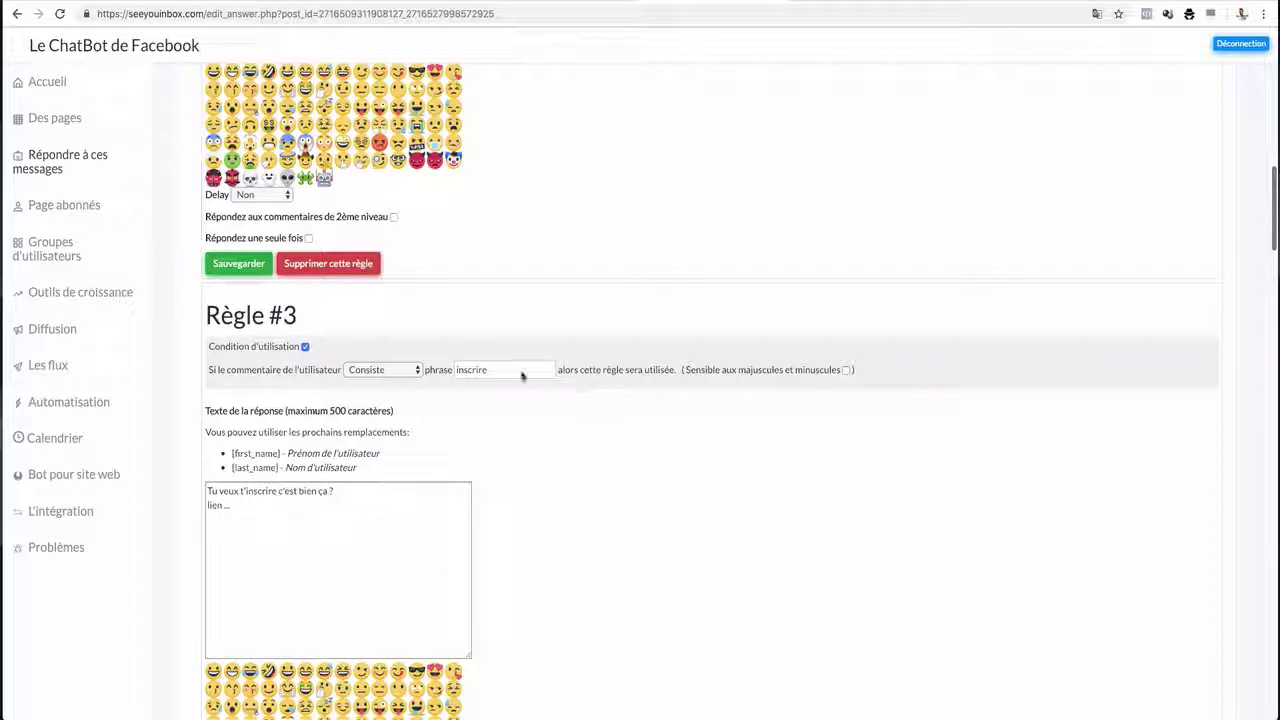
left_click(416, 371)
left_click(418, 372)
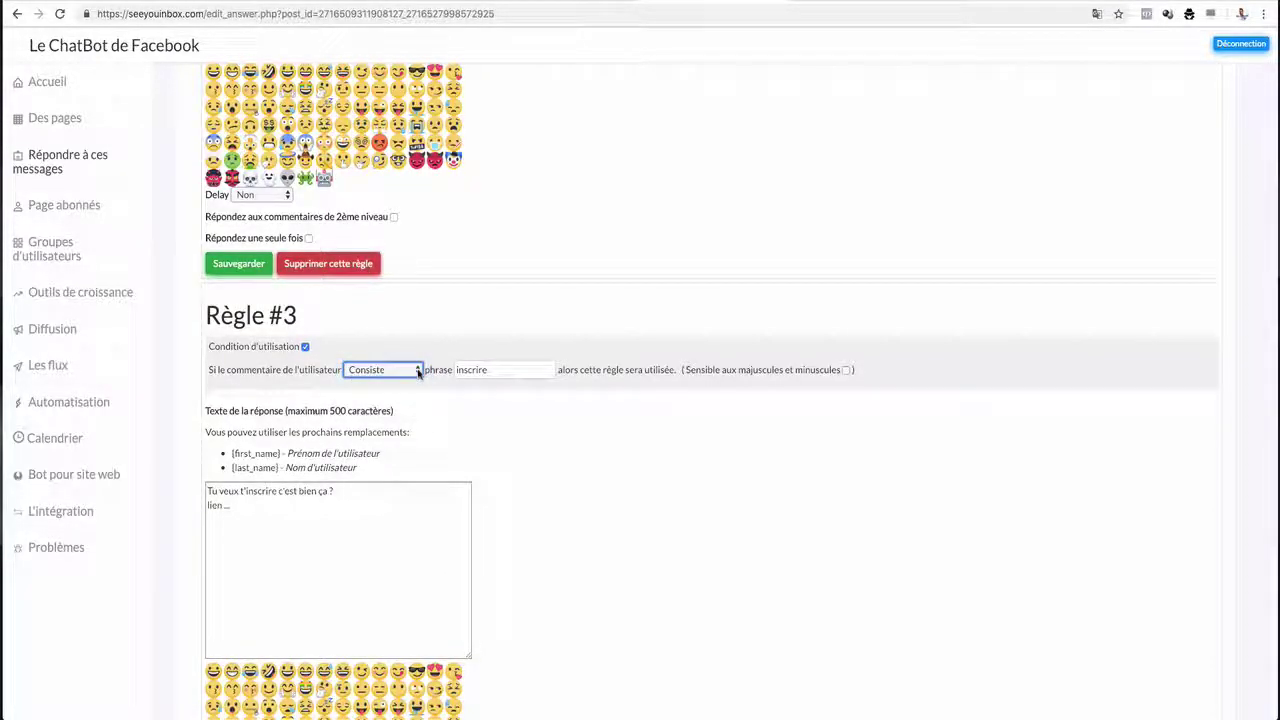
left_click(418, 372)
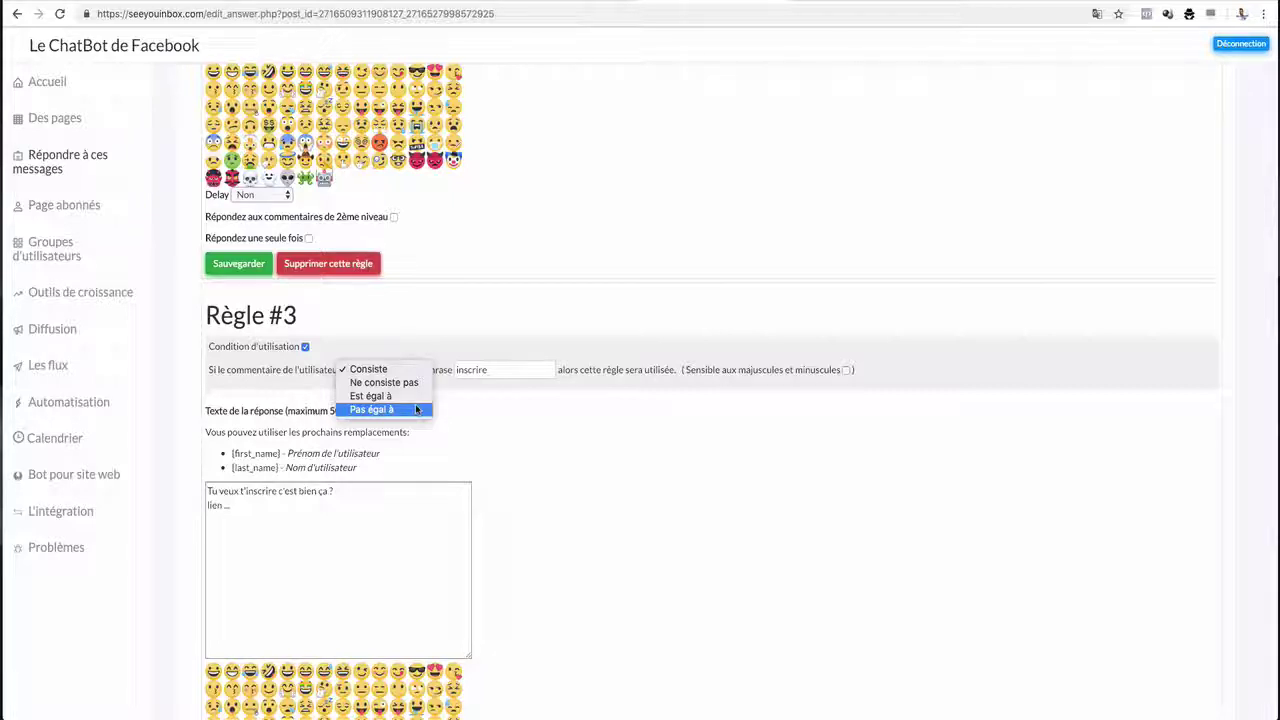
left_click(426, 369)
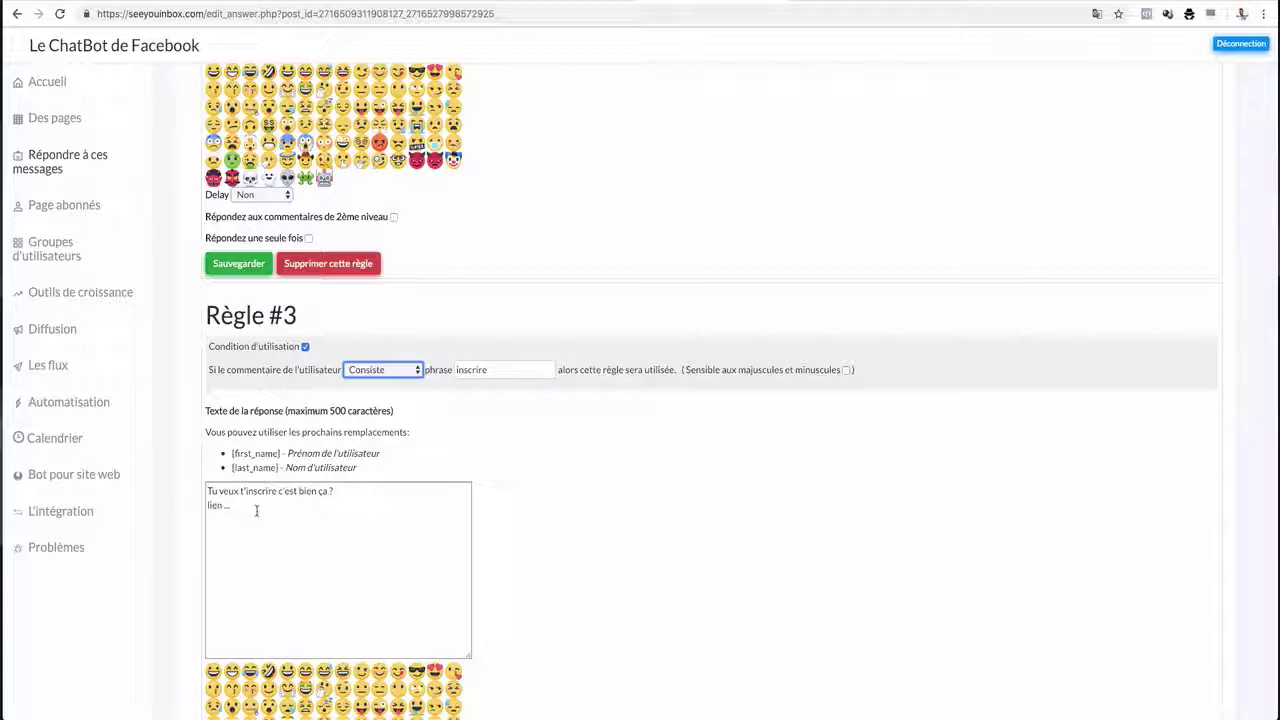
Review the reply text and settings of Rule #3 and the rules that follow it.
scroll(334, 537, "down", 1)
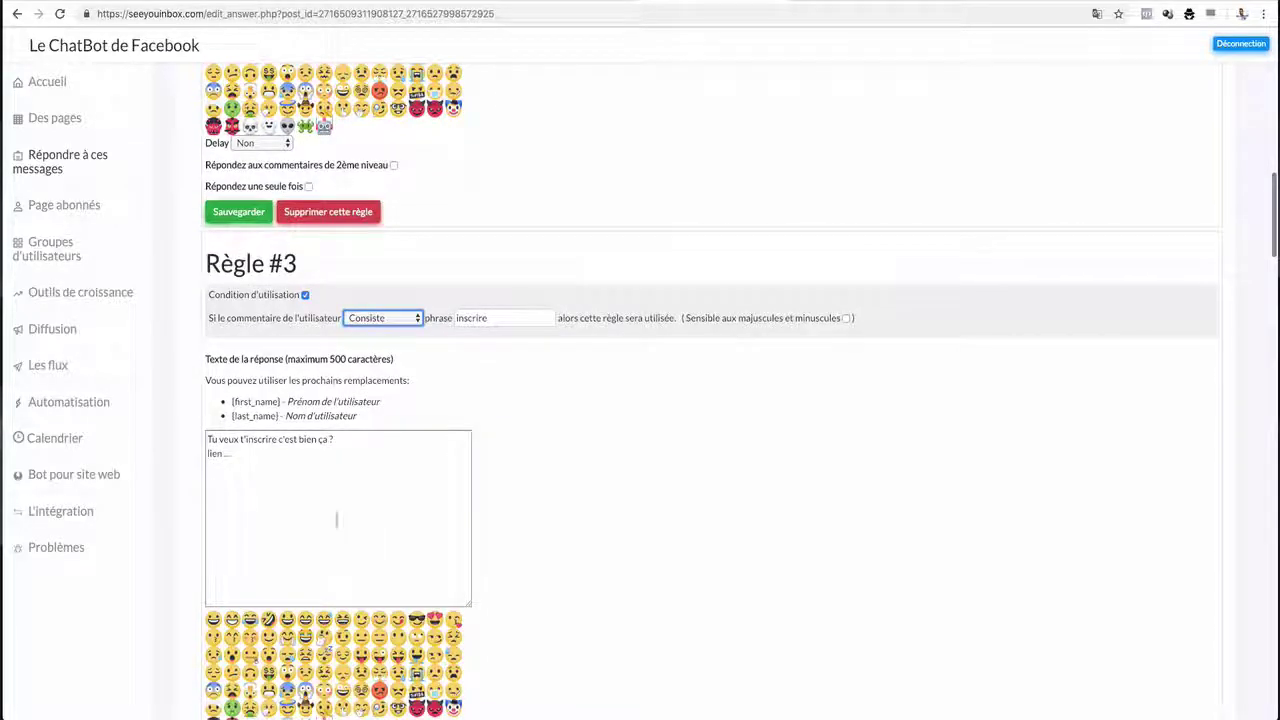
scroll(400, 514, "down", 5)
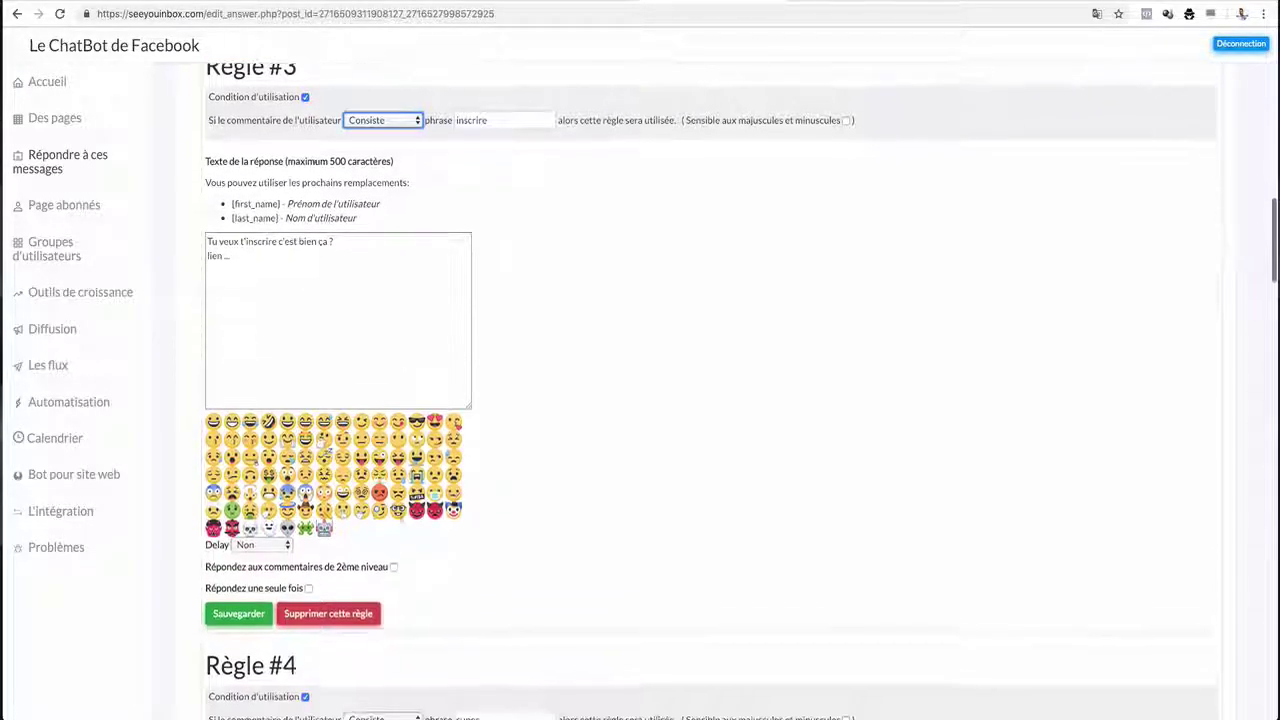
scroll(400, 517, "down", 4)
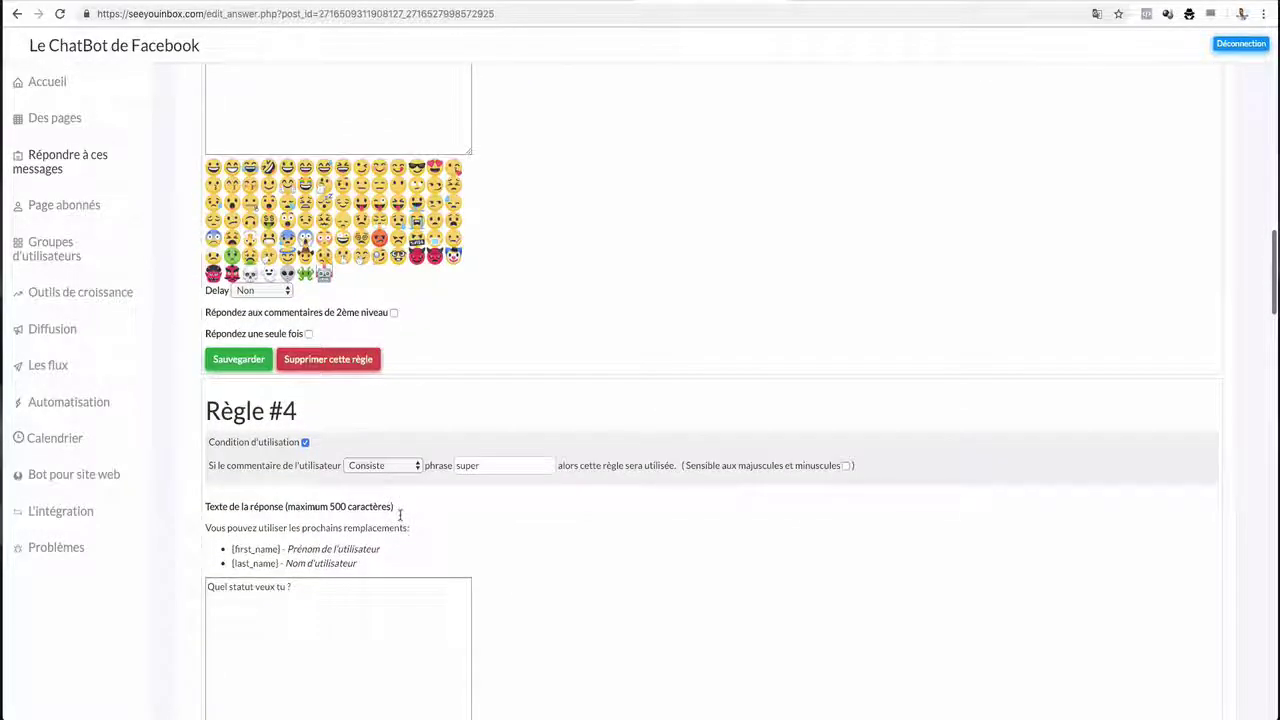
scroll(400, 514, "down", 2)
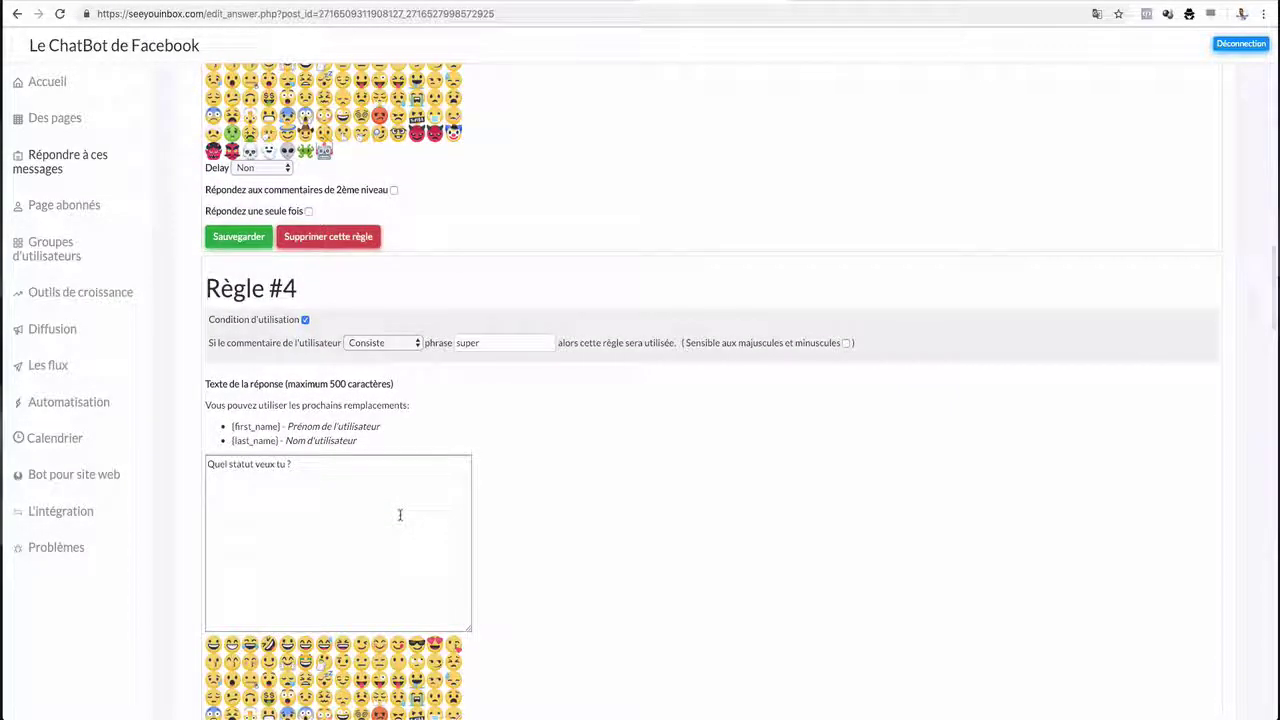
scroll(409, 455, "down", 10)
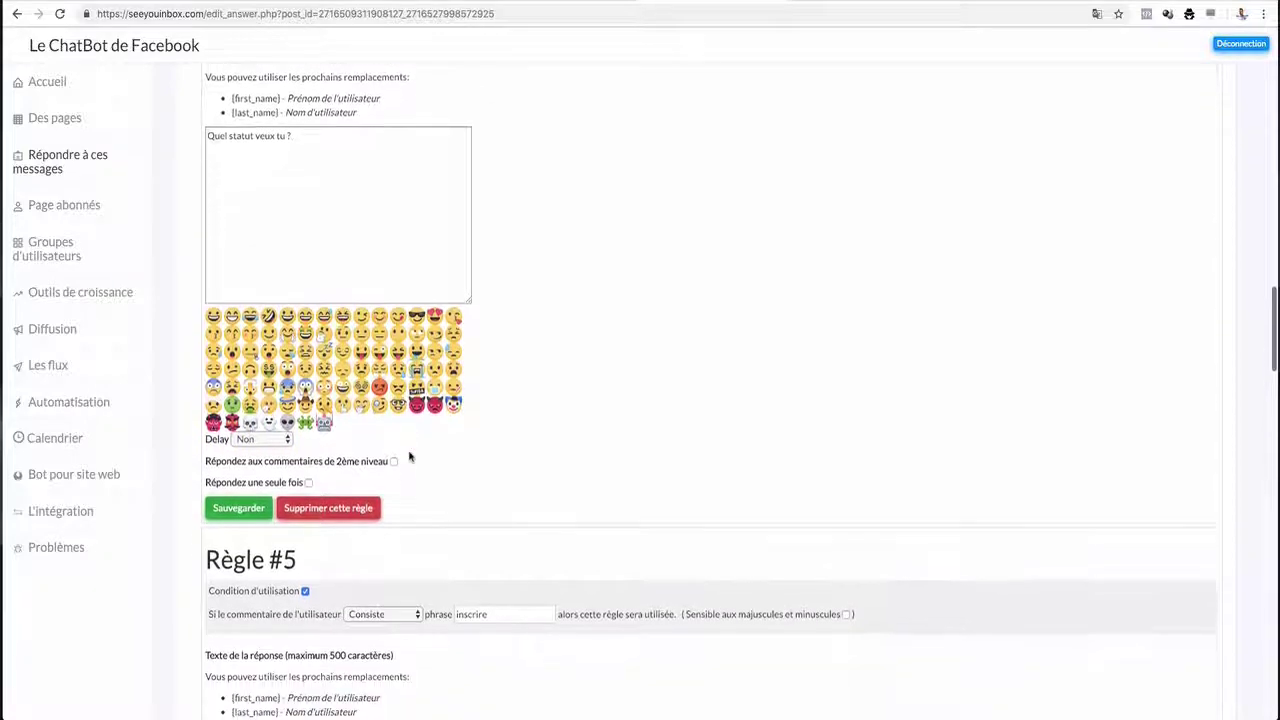
Review the conditions and reply texts of Rule #5 and Rule #6, highlighting Rule #6's reply text.
scroll(409, 455, "down", 10)
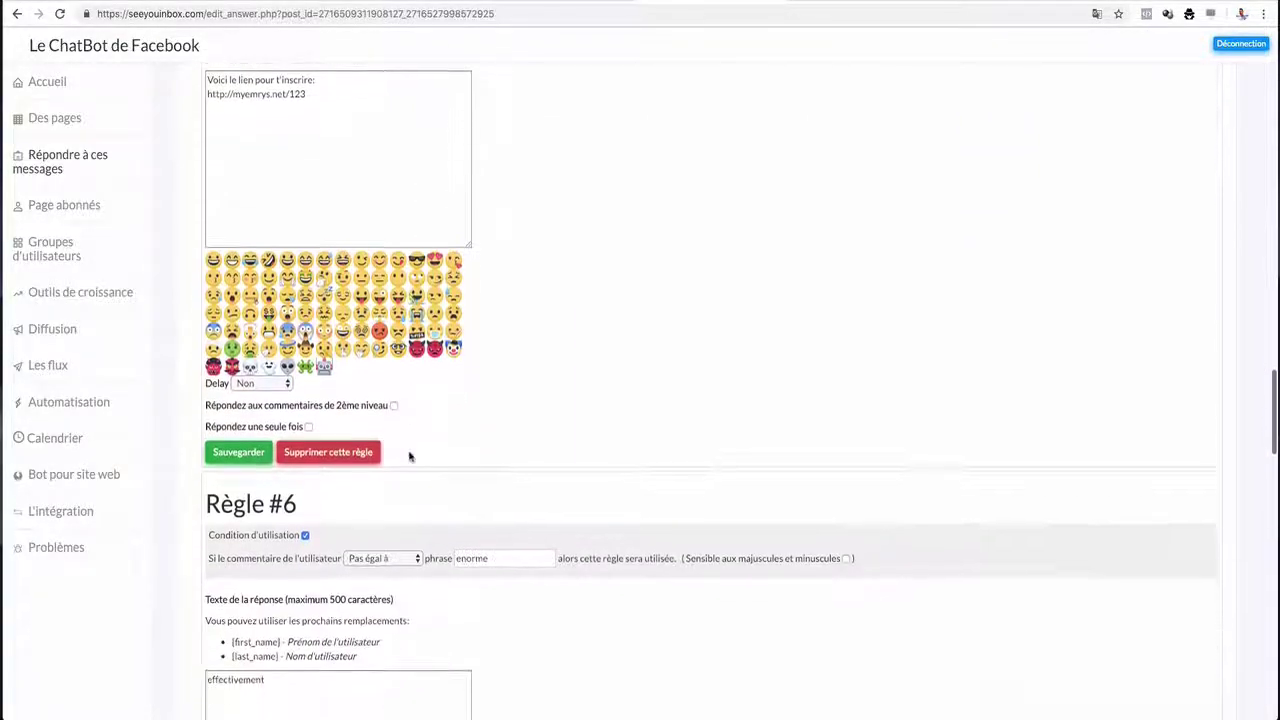
scroll(409, 455, "down", 4)
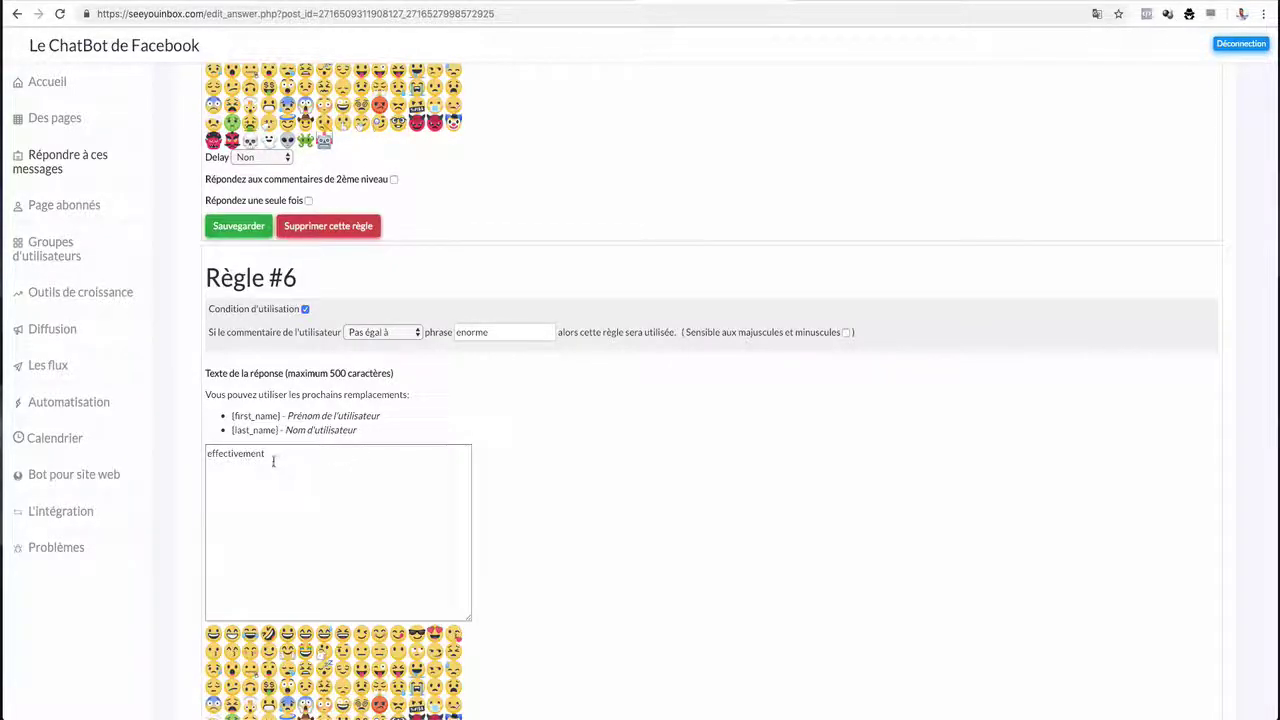
left_click_drag(268, 455, 191, 458)
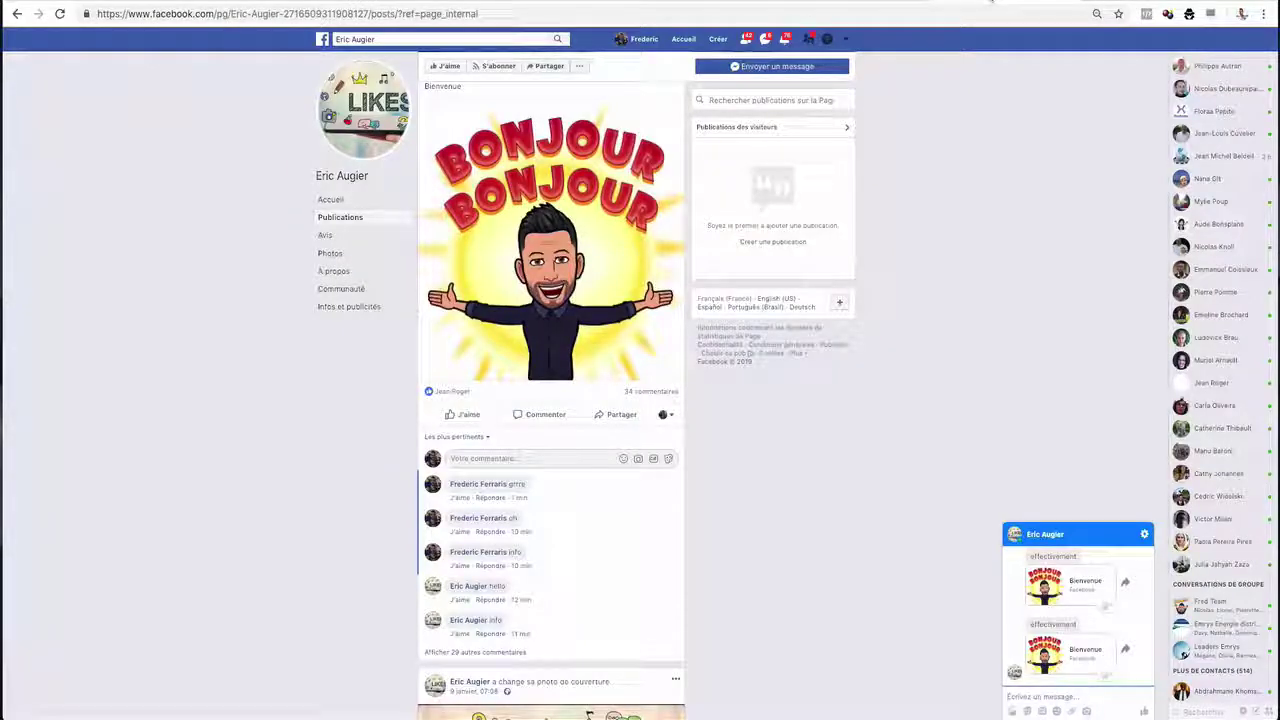
On the Facebook page's Bienvenue post, publish two test comments: "info" and "je veux m'inscrire".
left_click(506, 455)
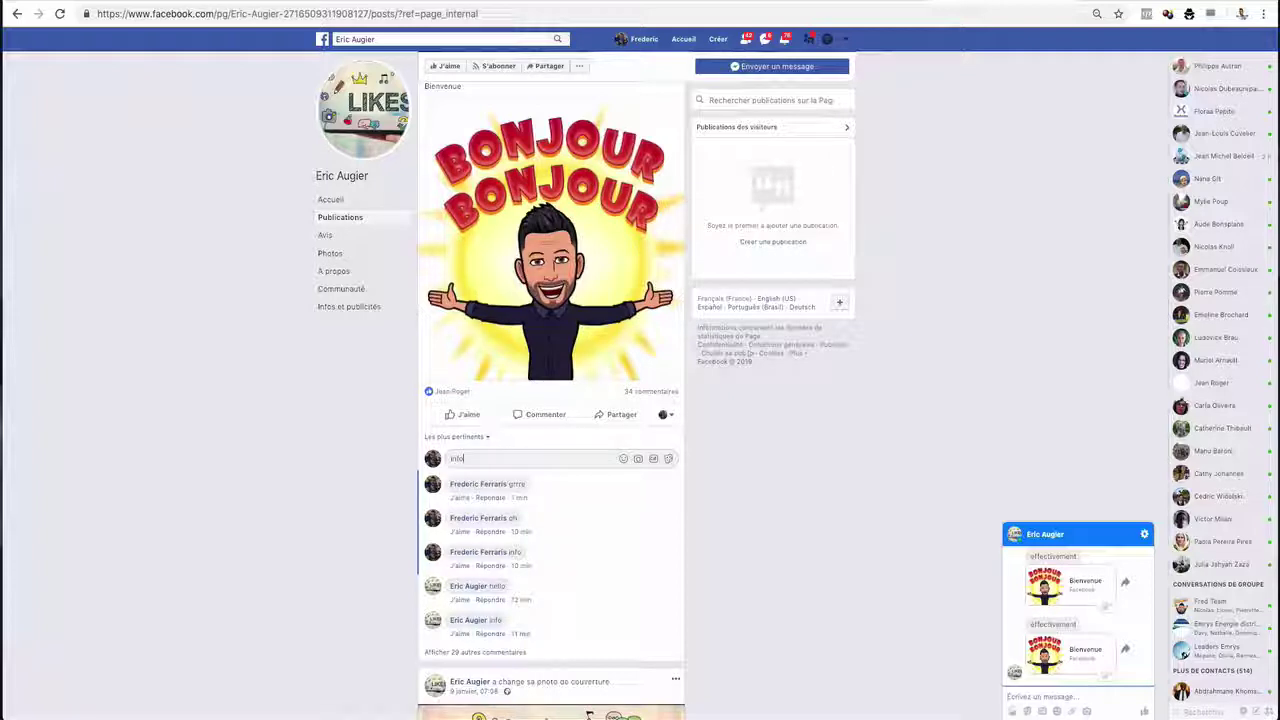
key("Return")
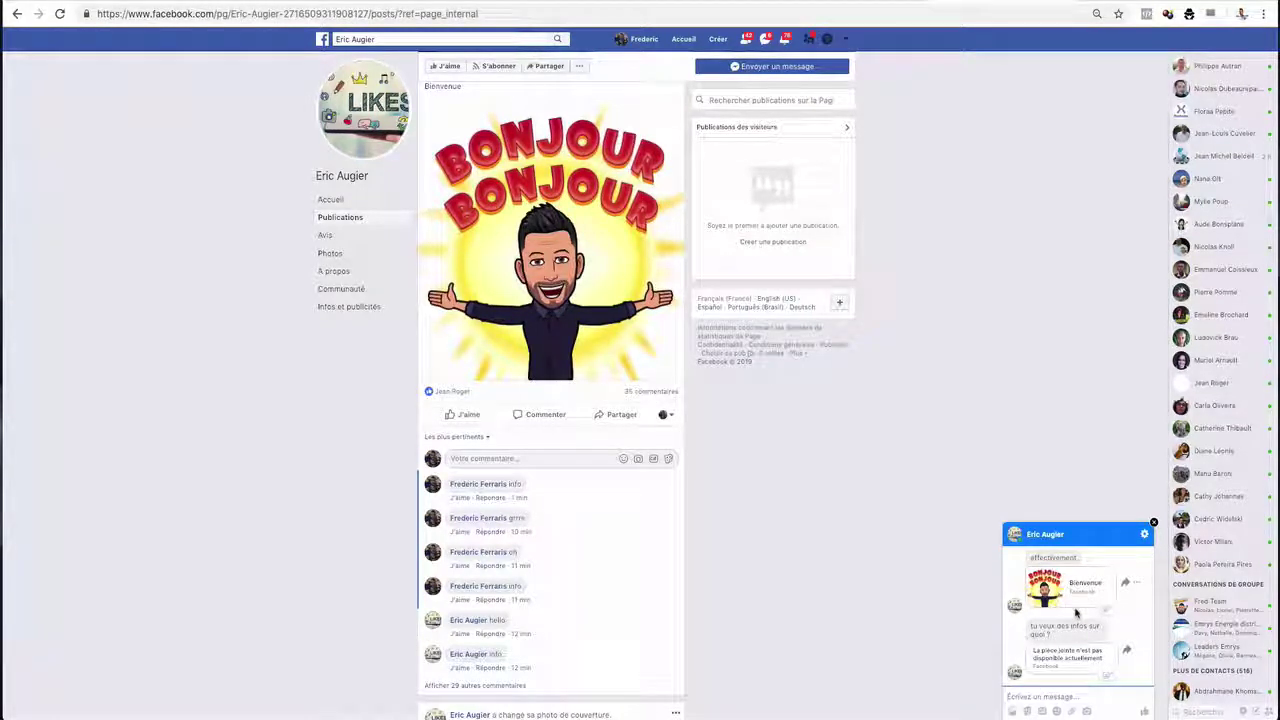
left_click(522, 456)
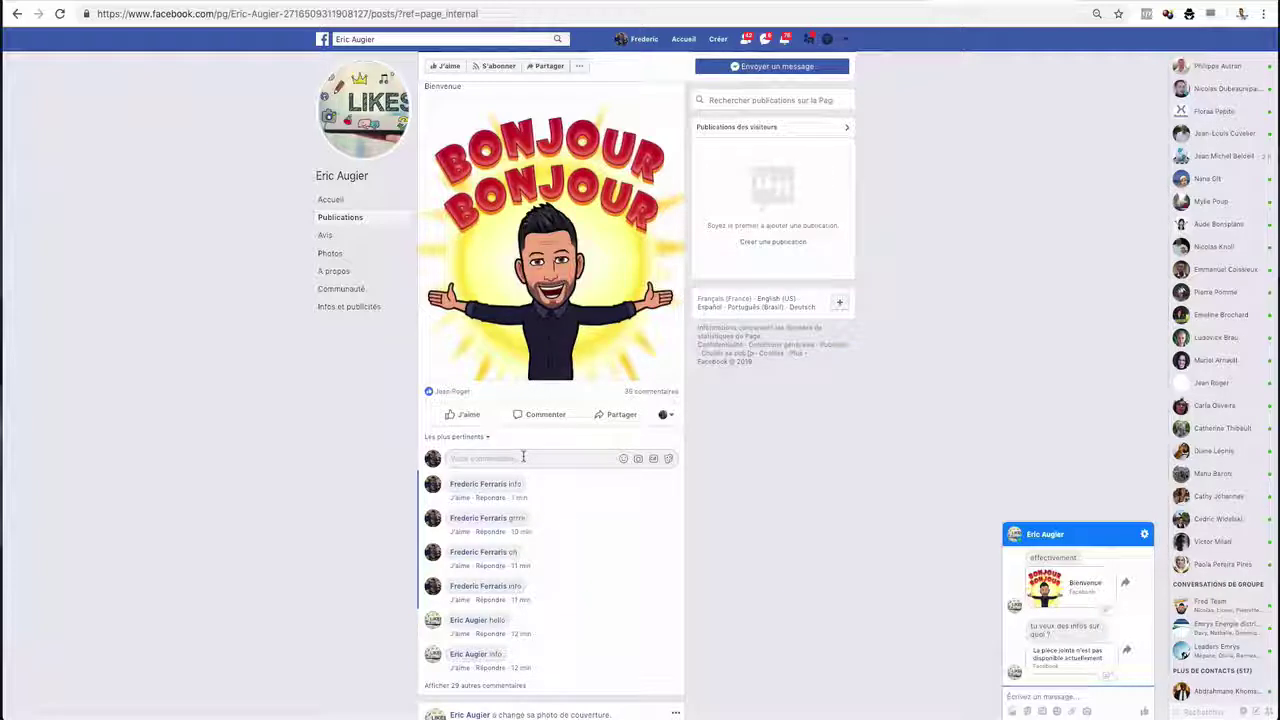
type("i")
type("e veux m'inscrire")
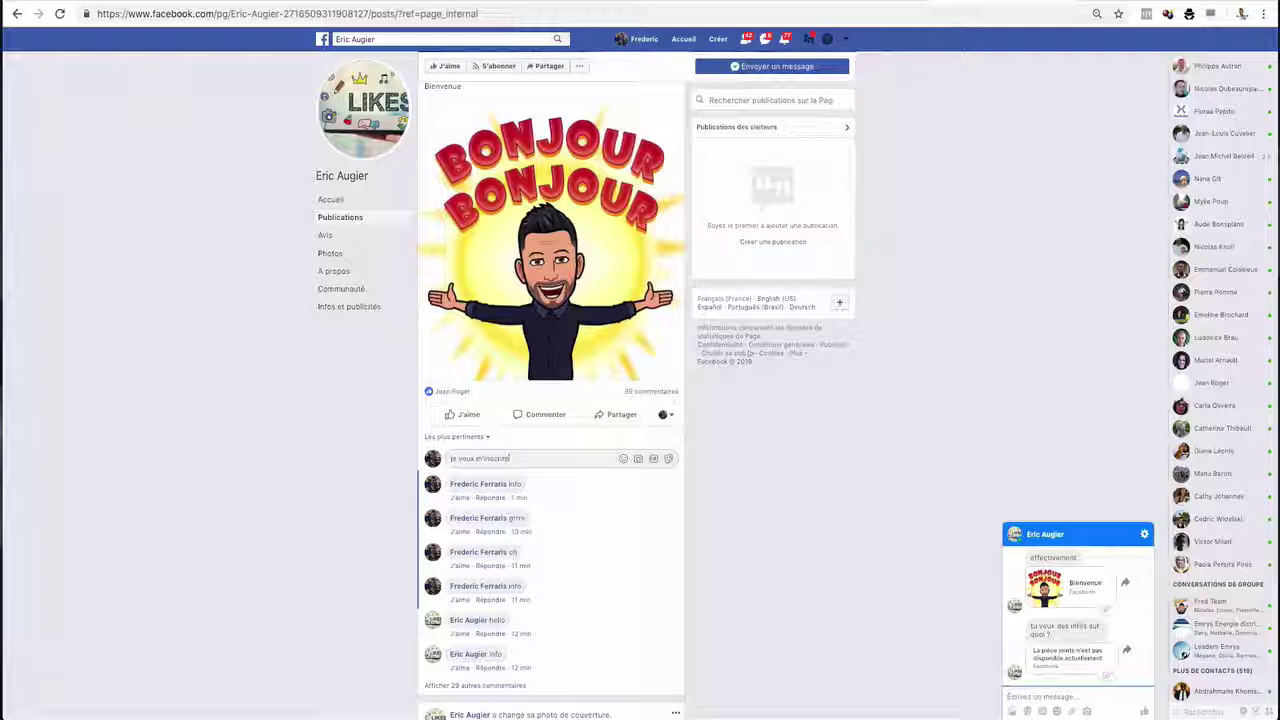
key("Return")
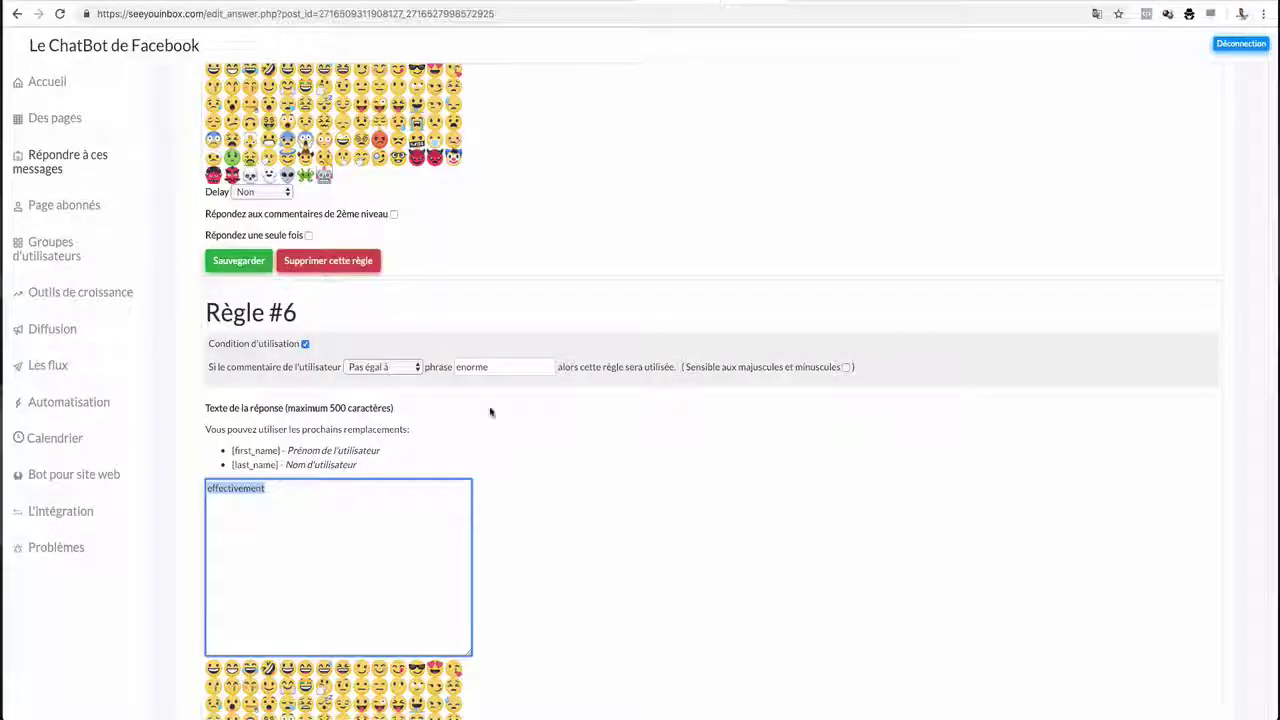
Back in the chatbot's rule editor, look through the rules that follow Rule #6, as far as Rule #9.
scroll(430, 449, "down", 5)
scroll(428, 452, "down", 15)
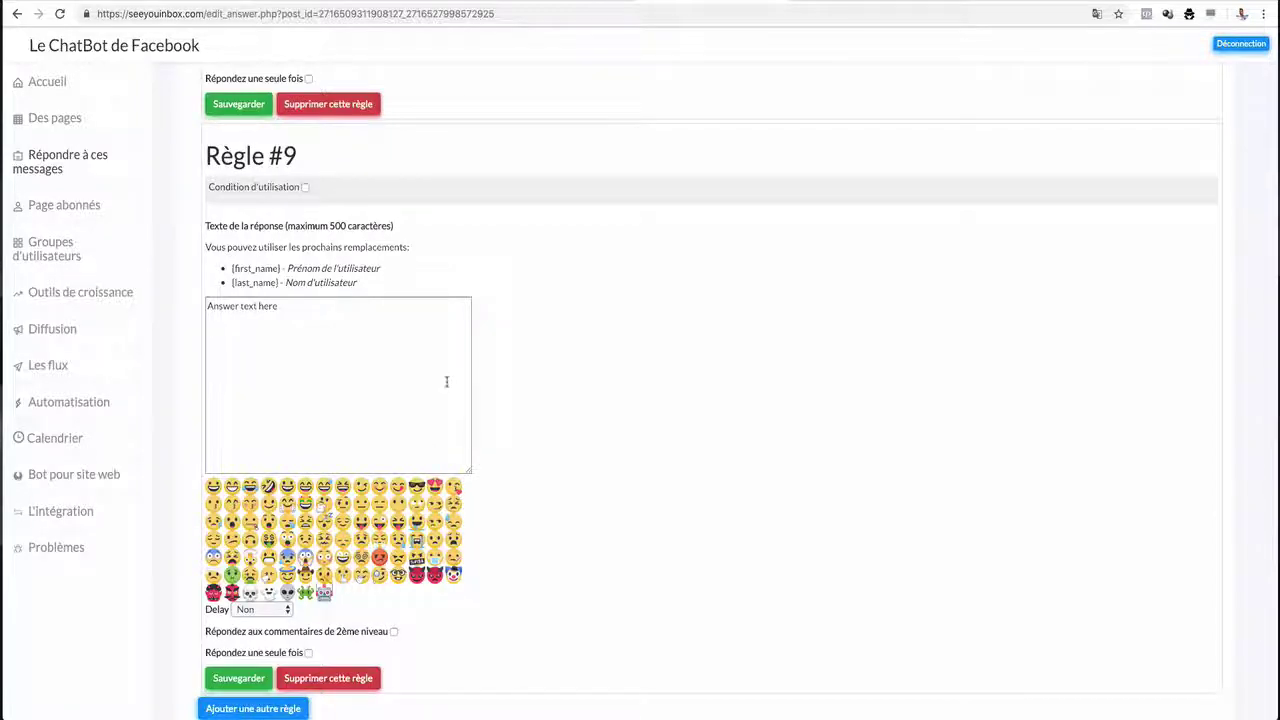
scroll(448, 380, "up", 5)
scroll(446, 380, "up", 10)
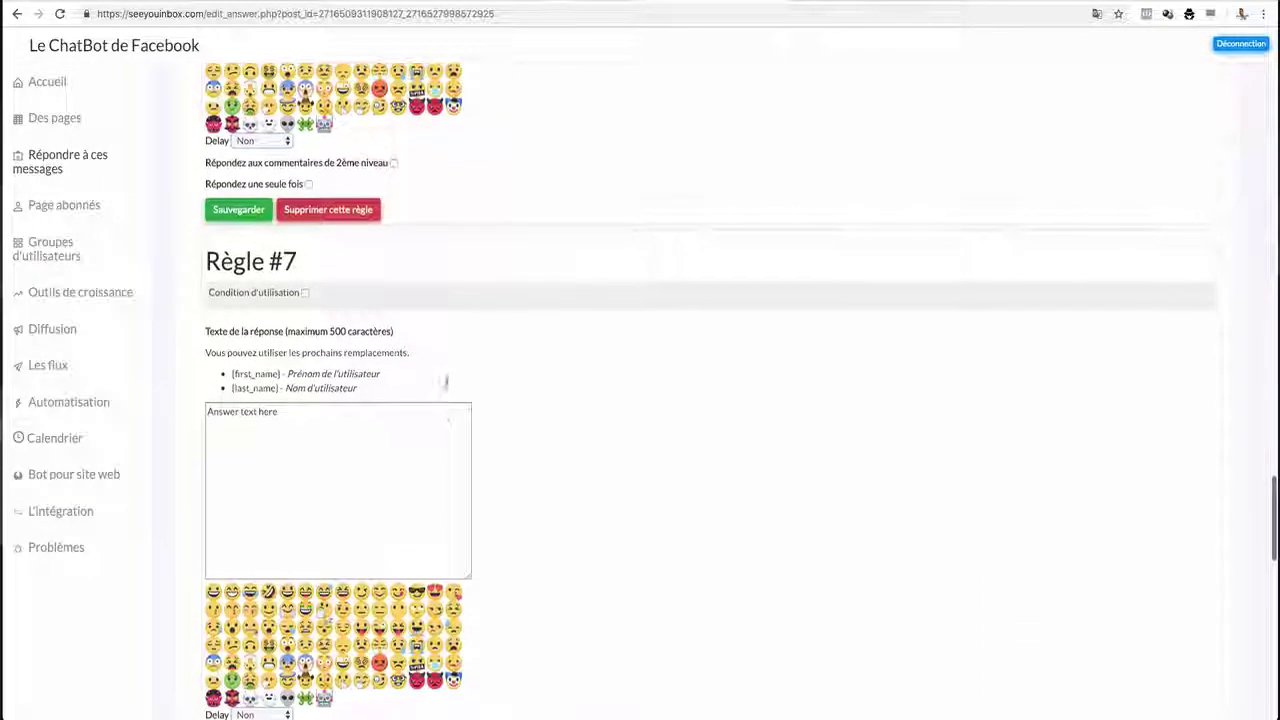
Check the comparison options of Rule #3's user comment condition without changing it, and go back to Rule #1.
scroll(446, 380, "up", 18)
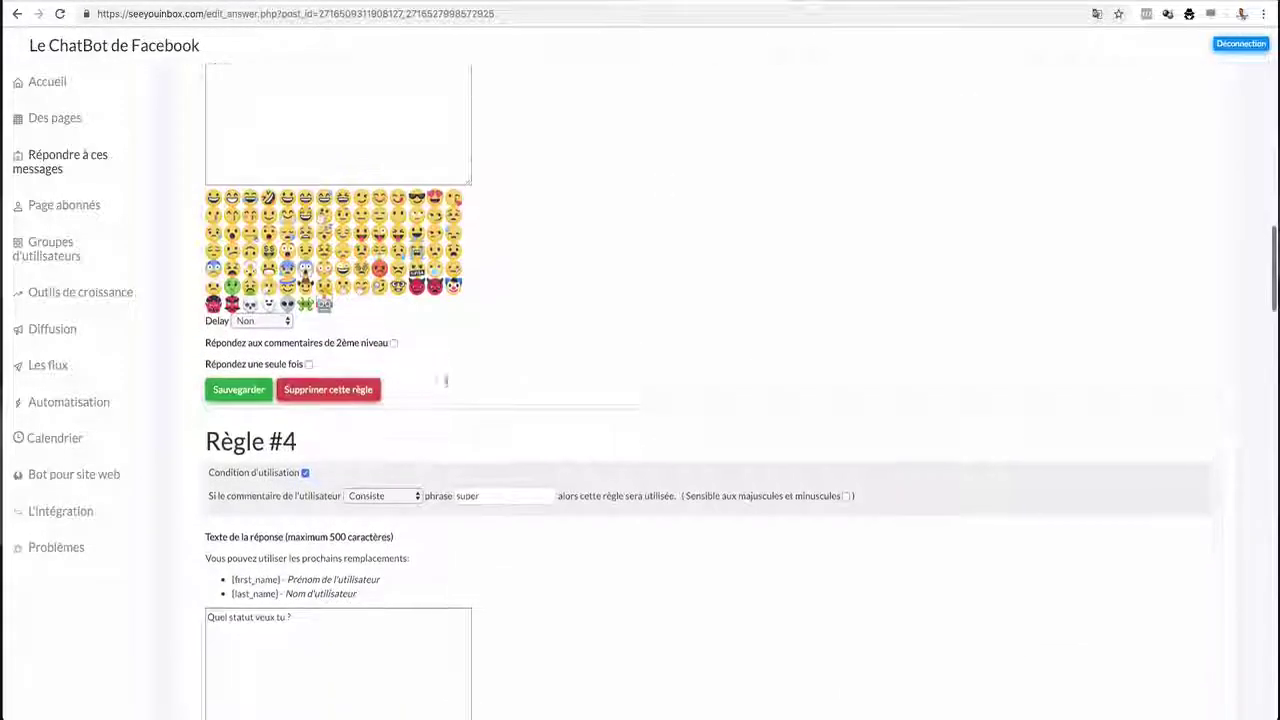
scroll(446, 383, "up", 4)
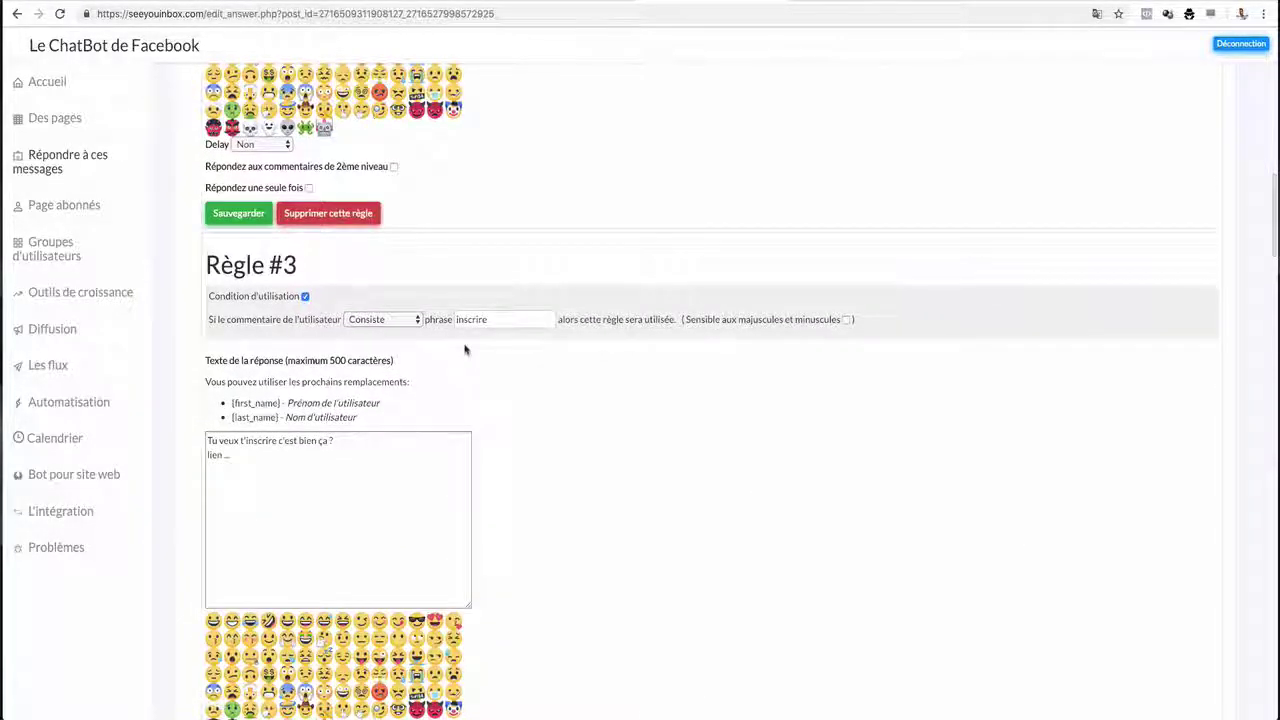
left_click(418, 320)
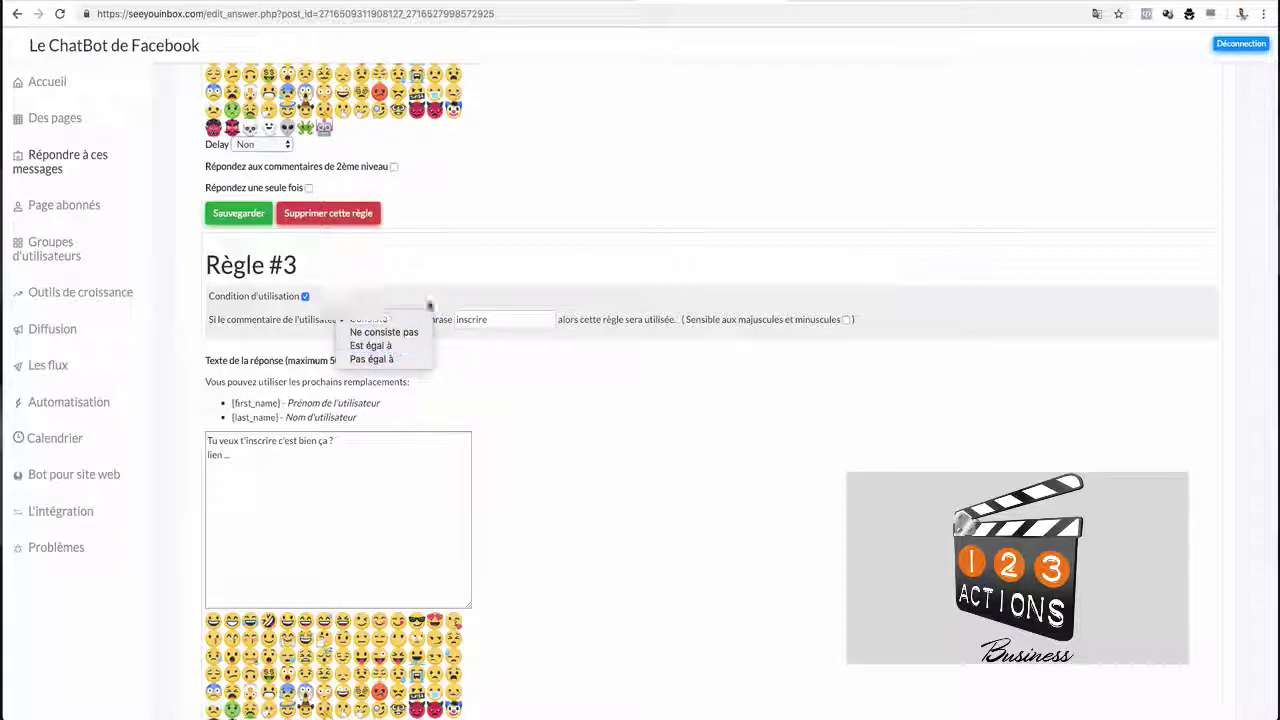
left_click(548, 196)
scroll(548, 196, "up", 10)
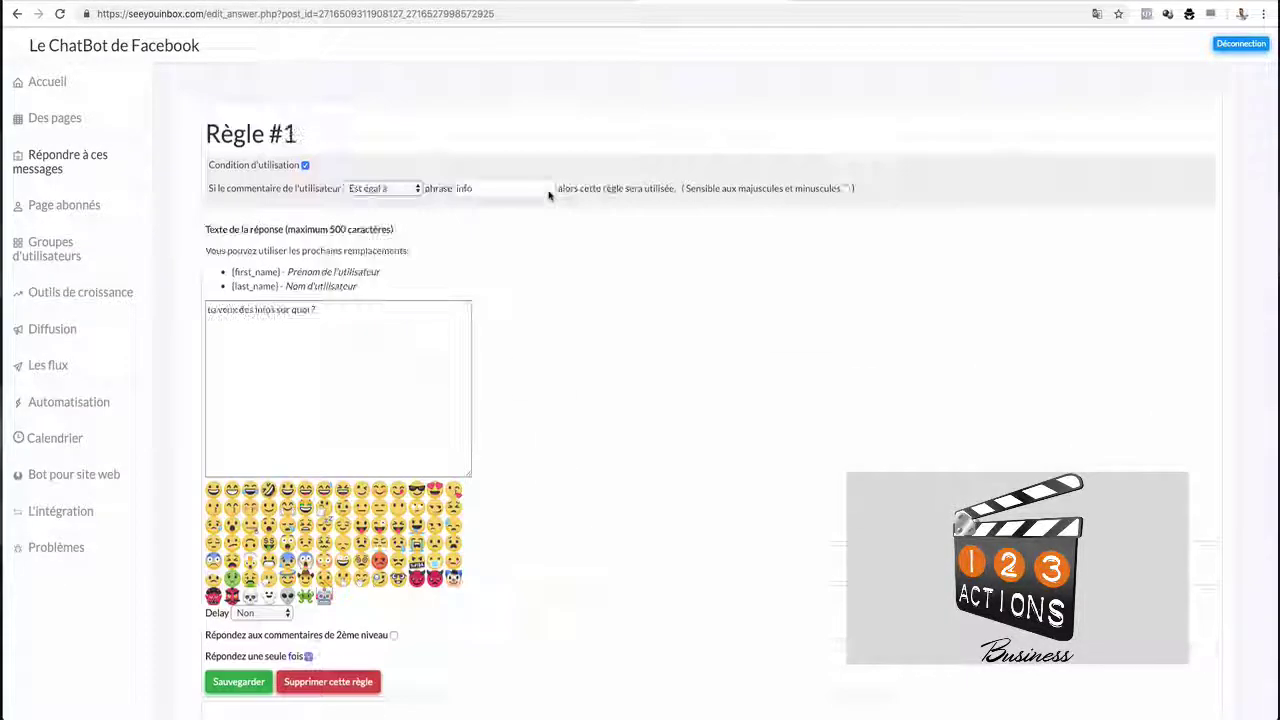